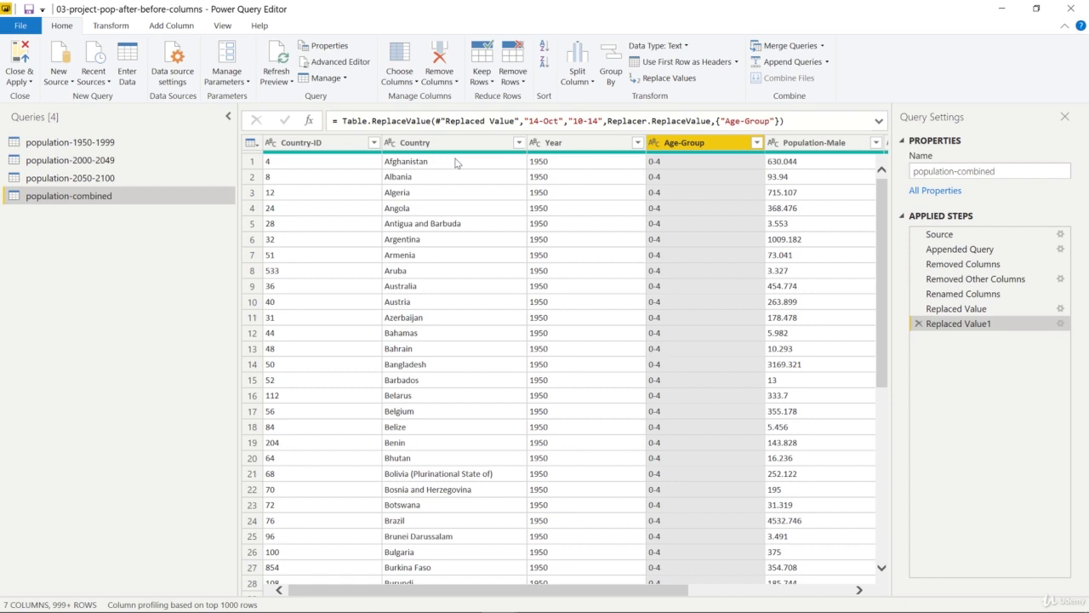
# - Change the Country-ID column's data type to Whole Number in the population-combined query
pyautogui.keyDown('ctrl'); pyautogui.click(306, 145); pyautogui.keyUp('ctrl')
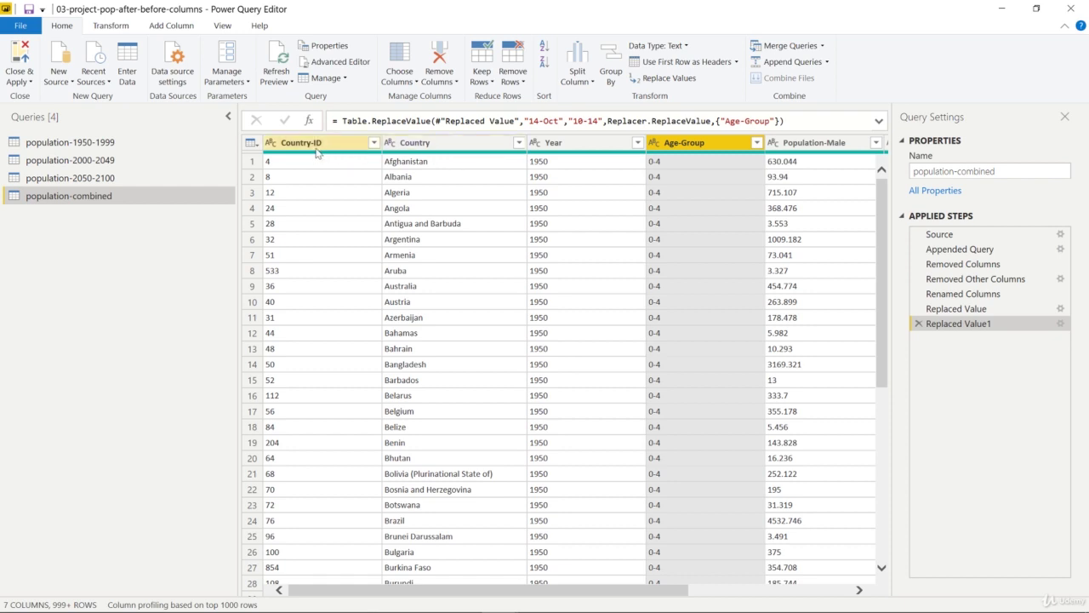
pyautogui.click(271, 143)
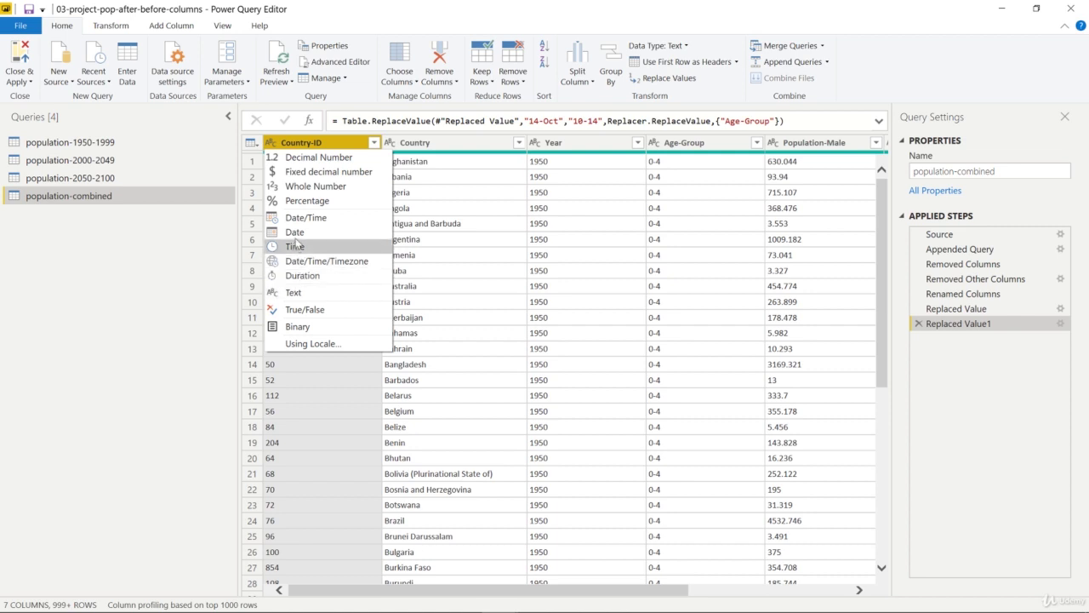
pyautogui.click(291, 187)
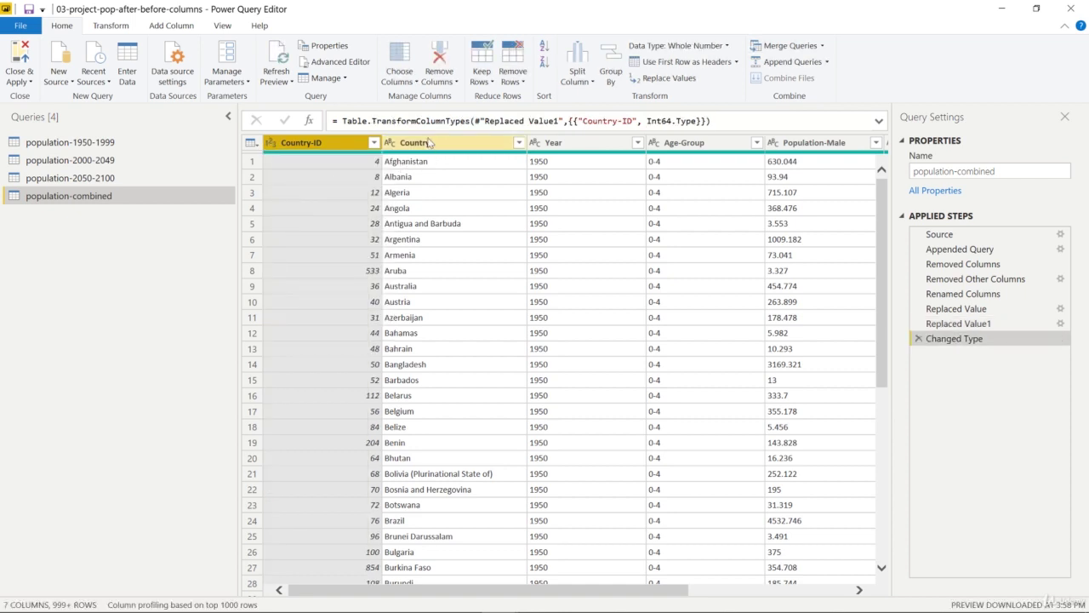
# - Change the Year column's data type to Whole Number
pyautogui.click(587, 143)
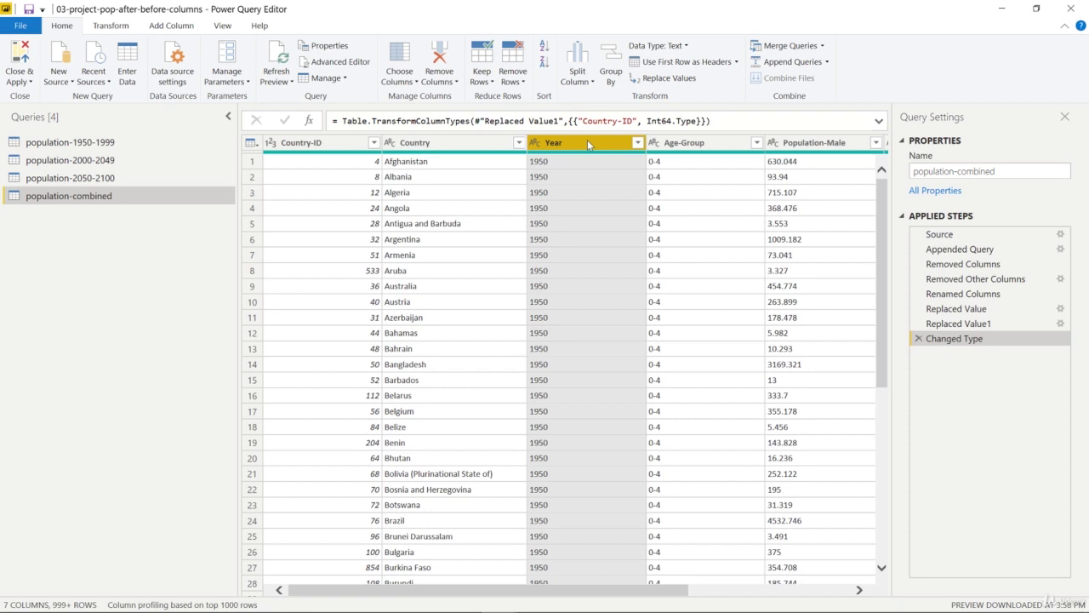
pyautogui.rightClick(580, 148)
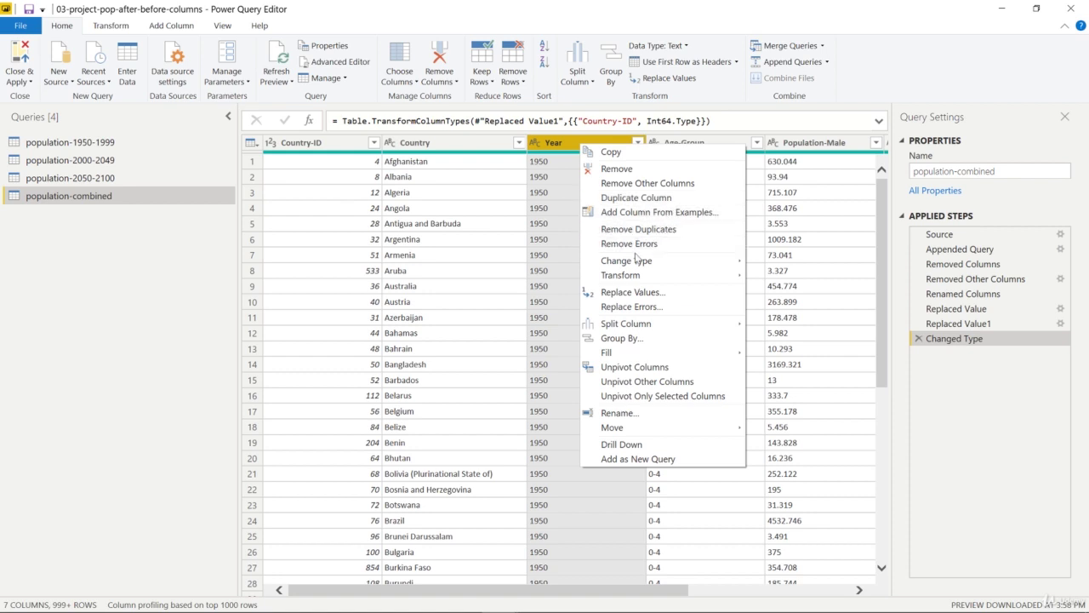
pyautogui.moveTo(636, 260)
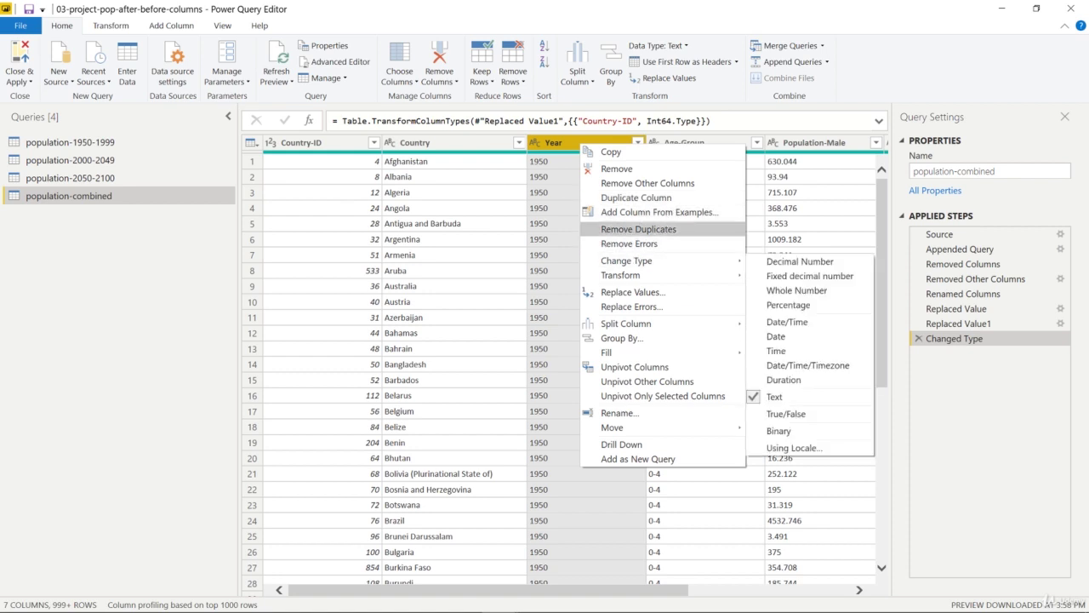
pyautogui.click(111, 27)
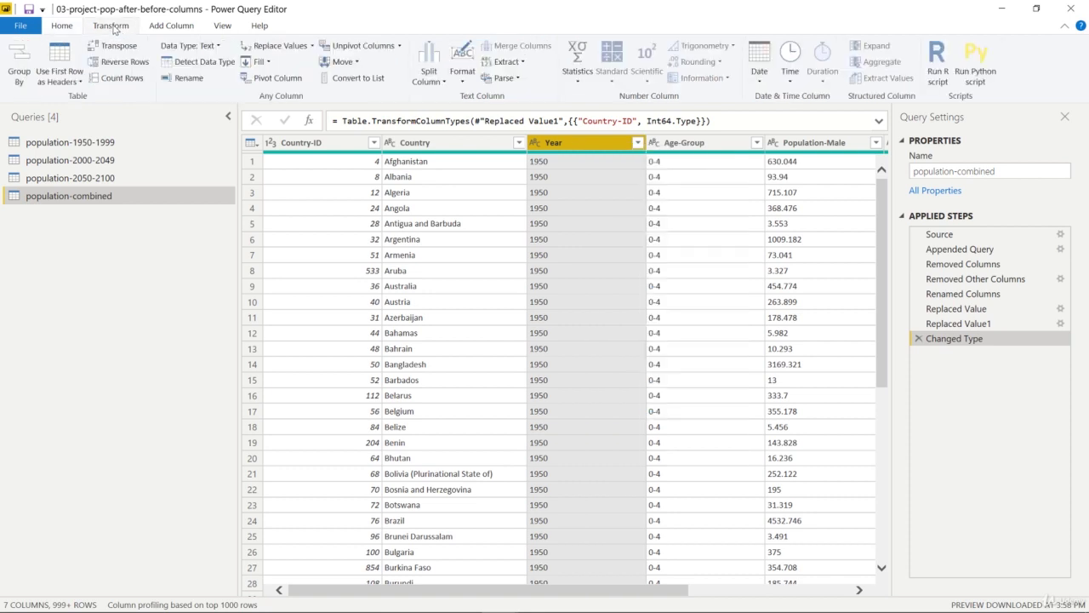
pyautogui.click(211, 47)
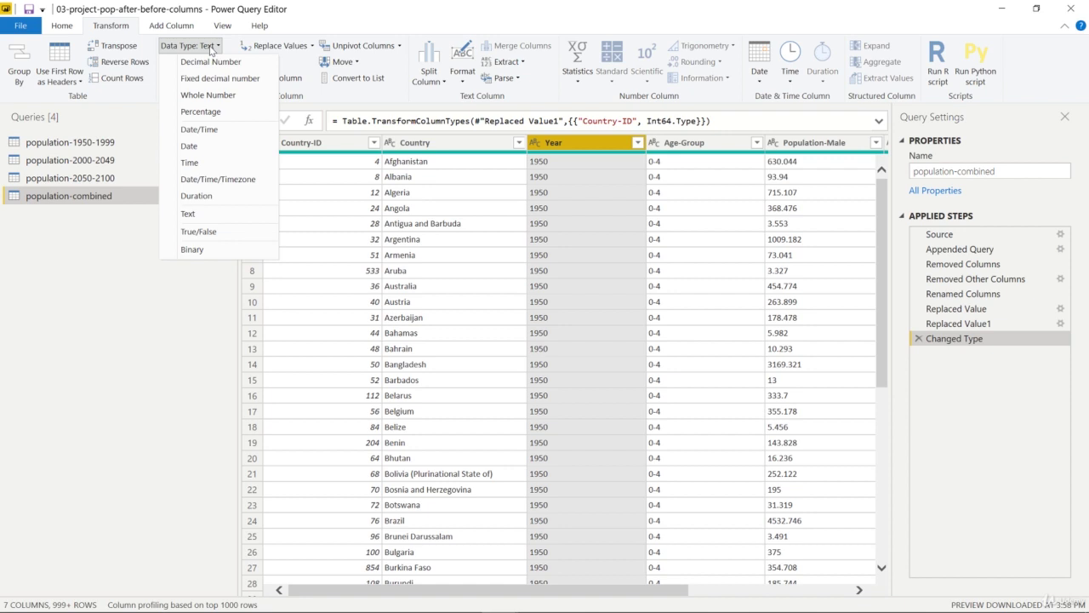
pyautogui.click(213, 95)
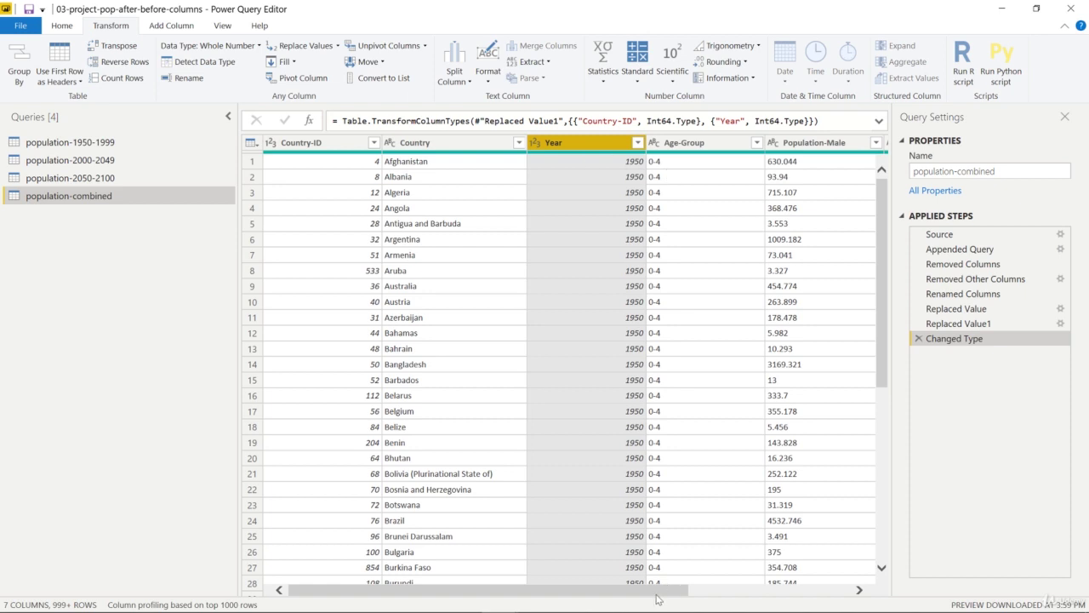
# - Auto-detect the data types of the Age-Group, Population-Male, Population-Female and Population-Total columns together
pyautogui.moveTo(656, 596); pyautogui.dragTo(817, 593)
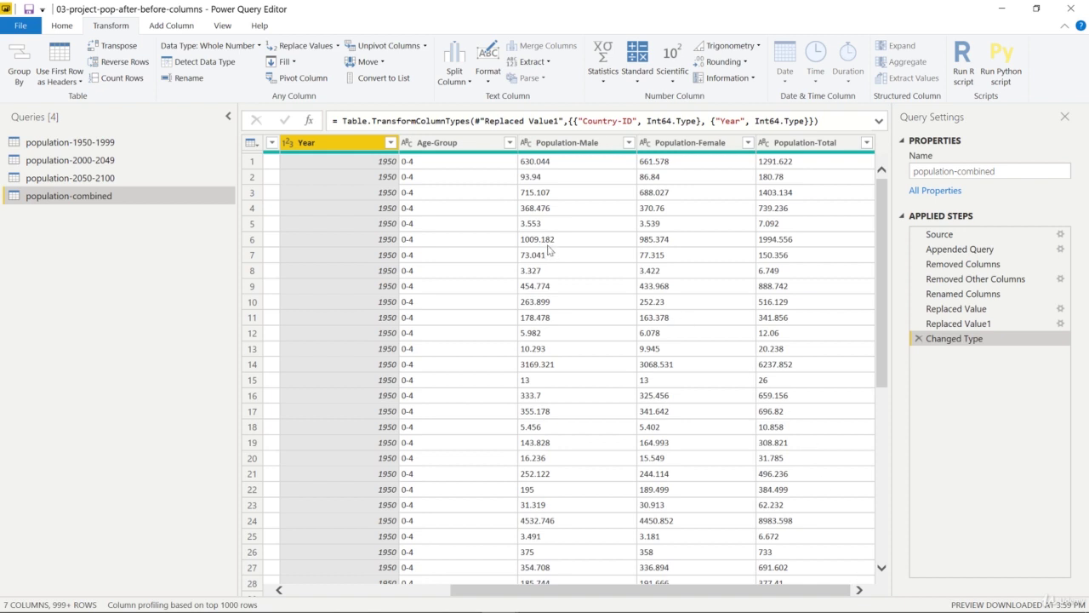
pyautogui.click(475, 146)
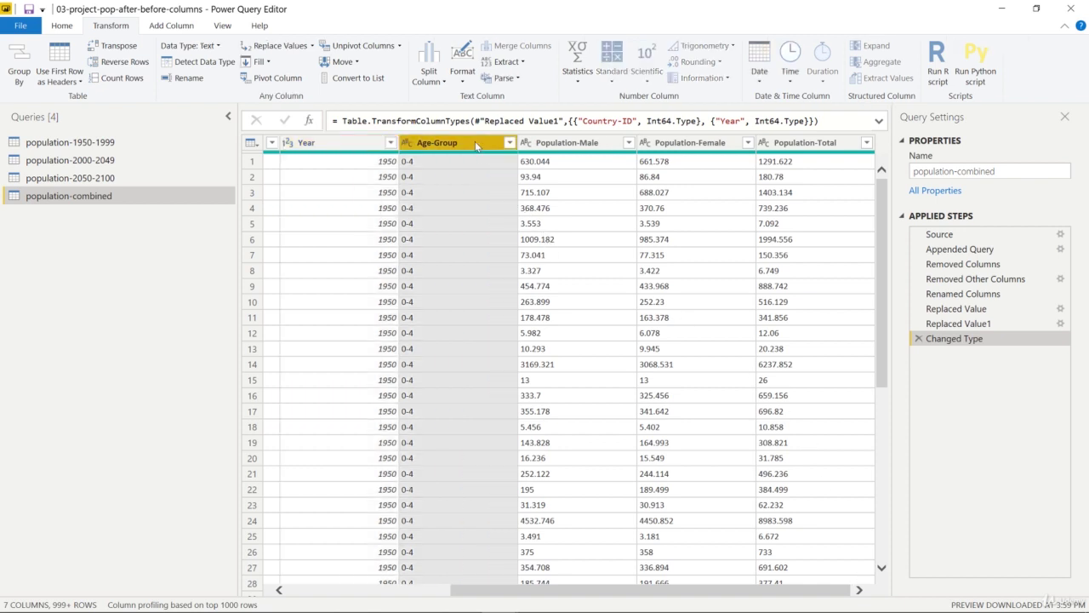
pyautogui.keyDown('shift'); pyautogui.click(808, 144); pyautogui.keyUp('shift')
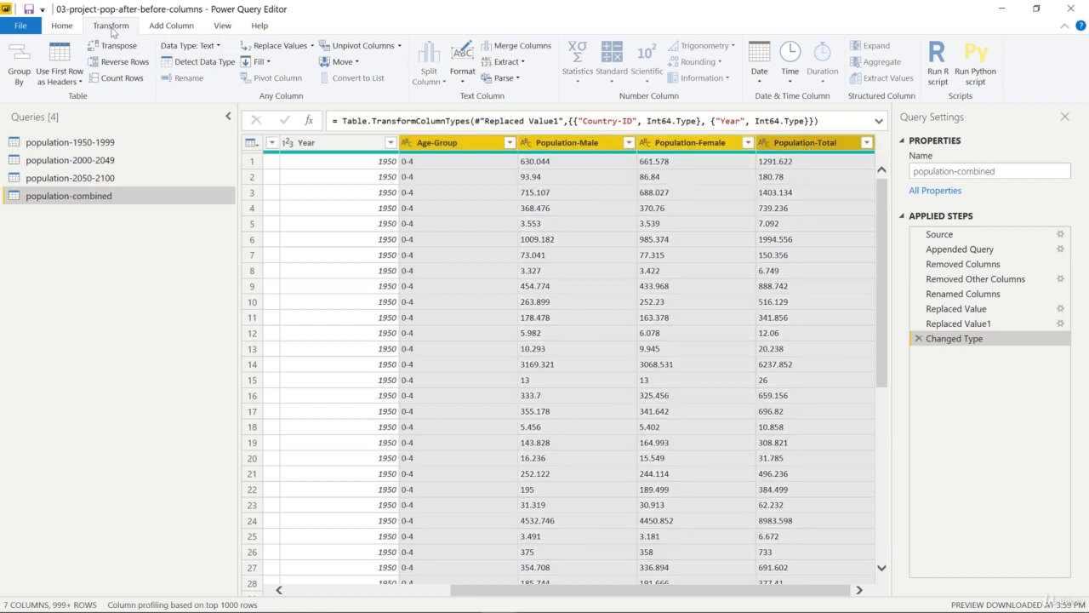
pyautogui.click(206, 62)
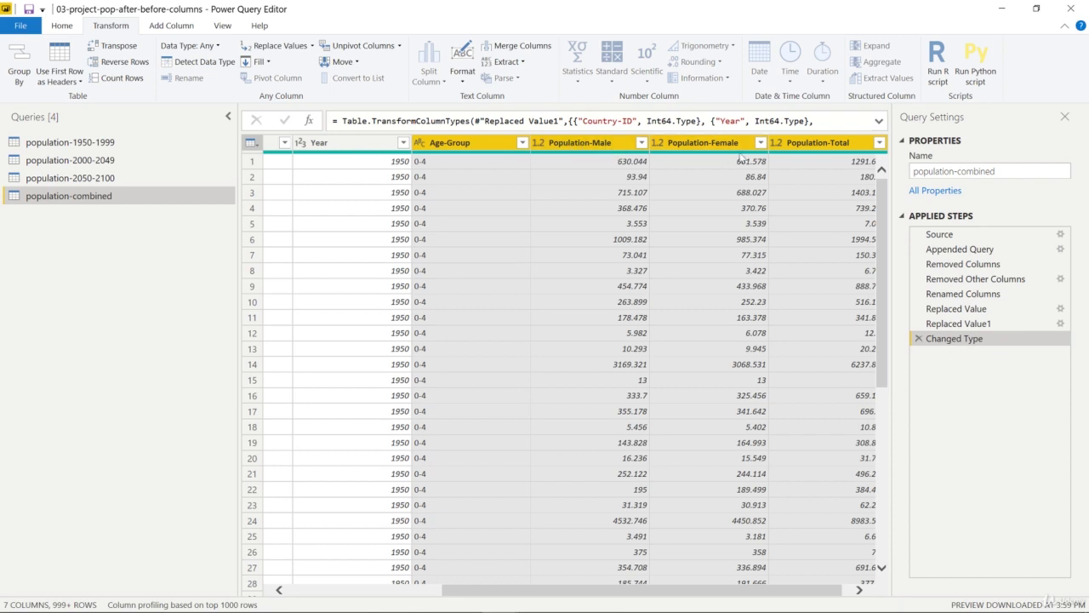
pyautogui.click(539, 142)
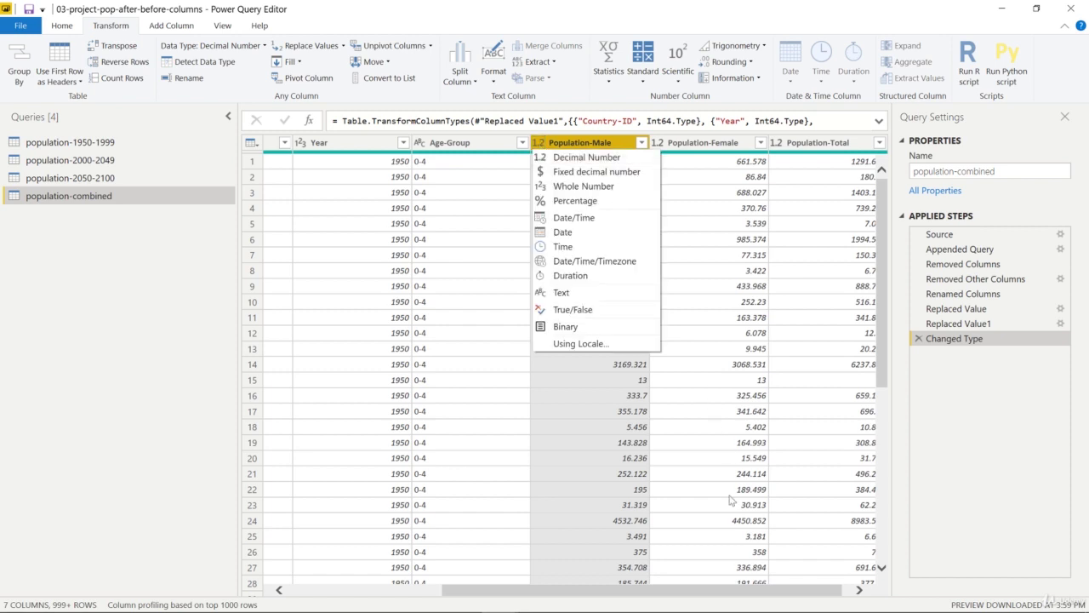
pyautogui.click(746, 597)
pyautogui.moveTo(746, 597); pyautogui.dragTo(545, 591)
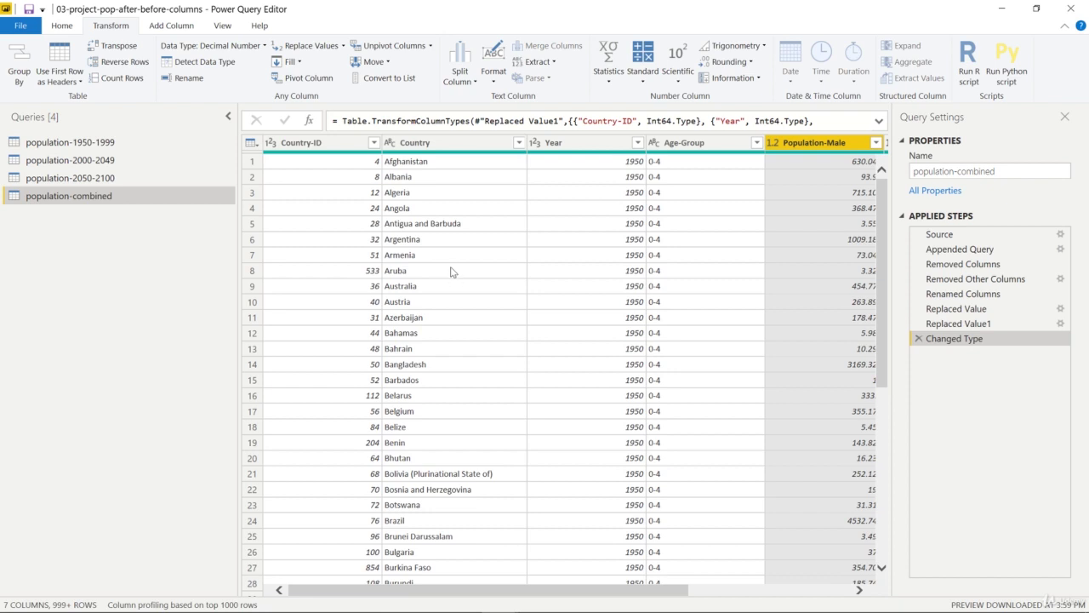
# - Apply the pending query changes while keeping the query editor open
pyautogui.click(62, 25)
pyautogui.click(36, 78)
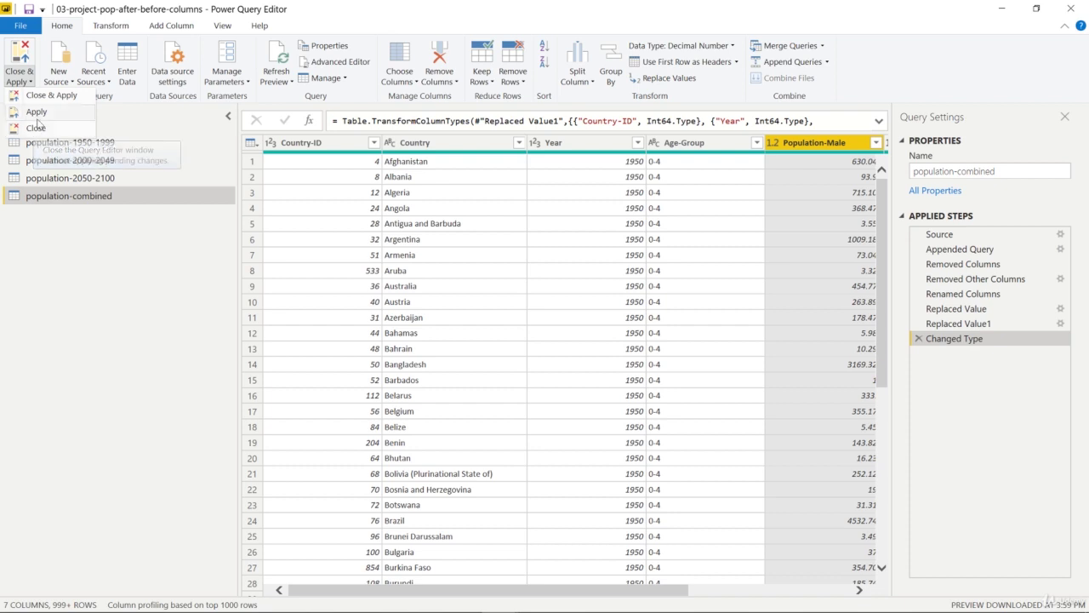
pyautogui.click(35, 112)
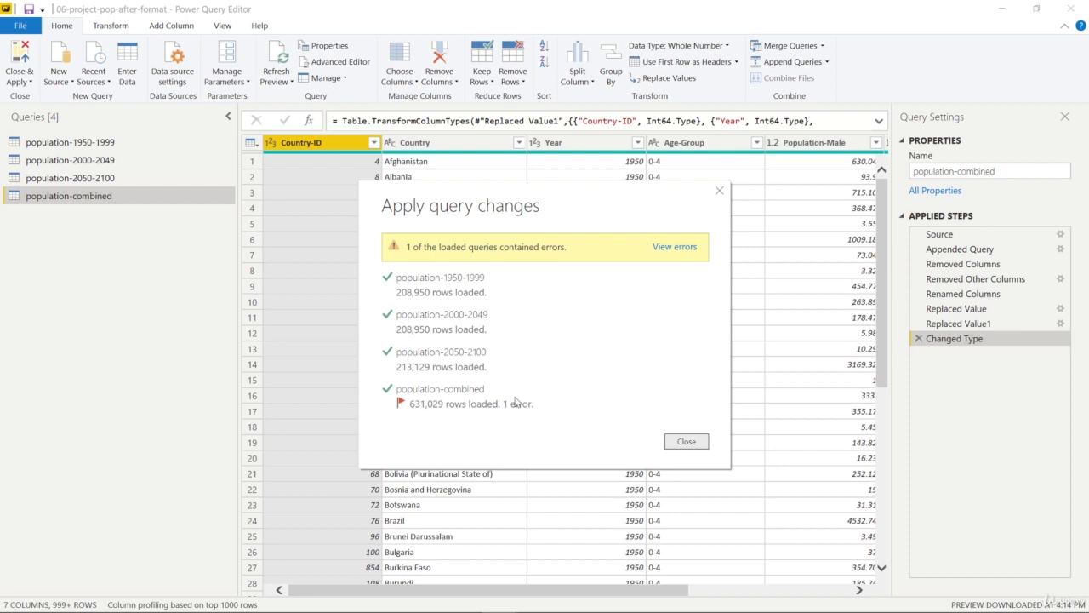
# - Open the load errors of population-combined and drill into the faulty Population-Total cell to inspect its error details
pyautogui.click(672, 247)
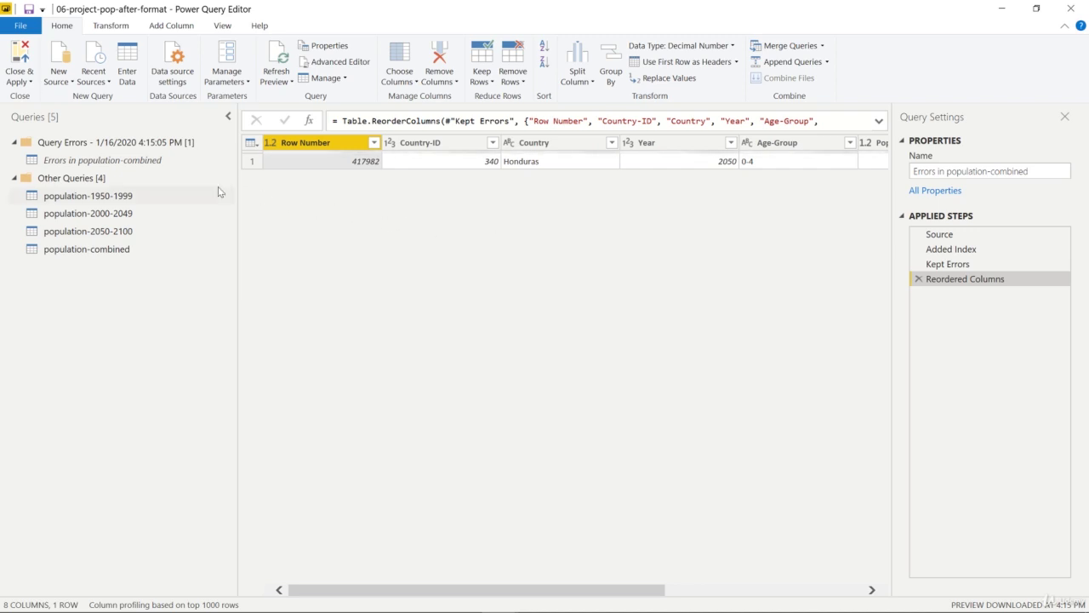
pyautogui.click(140, 162)
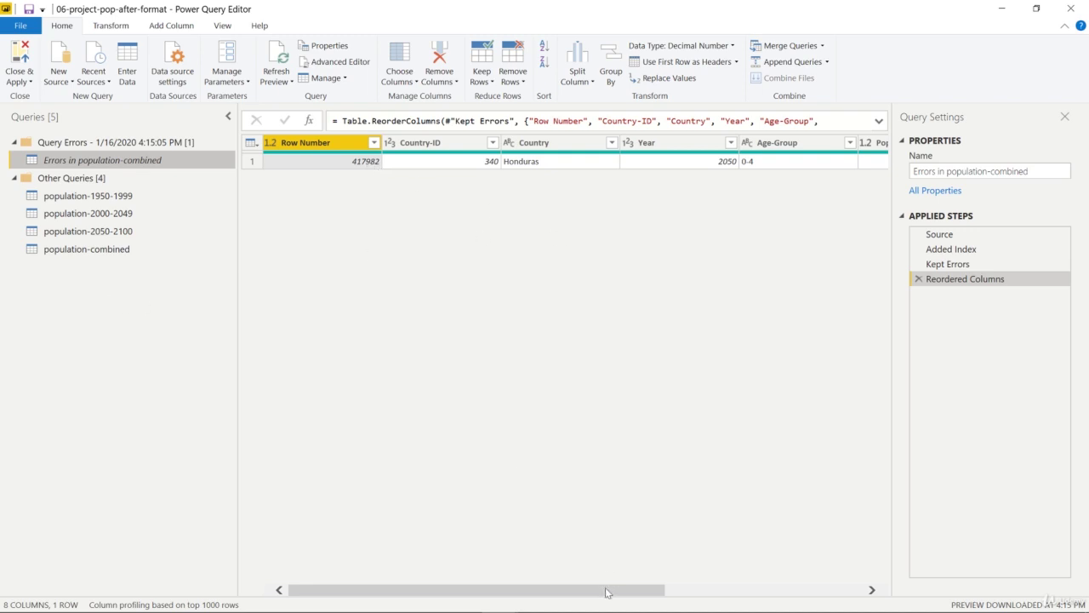
pyautogui.moveTo(607, 592); pyautogui.dragTo(832, 593)
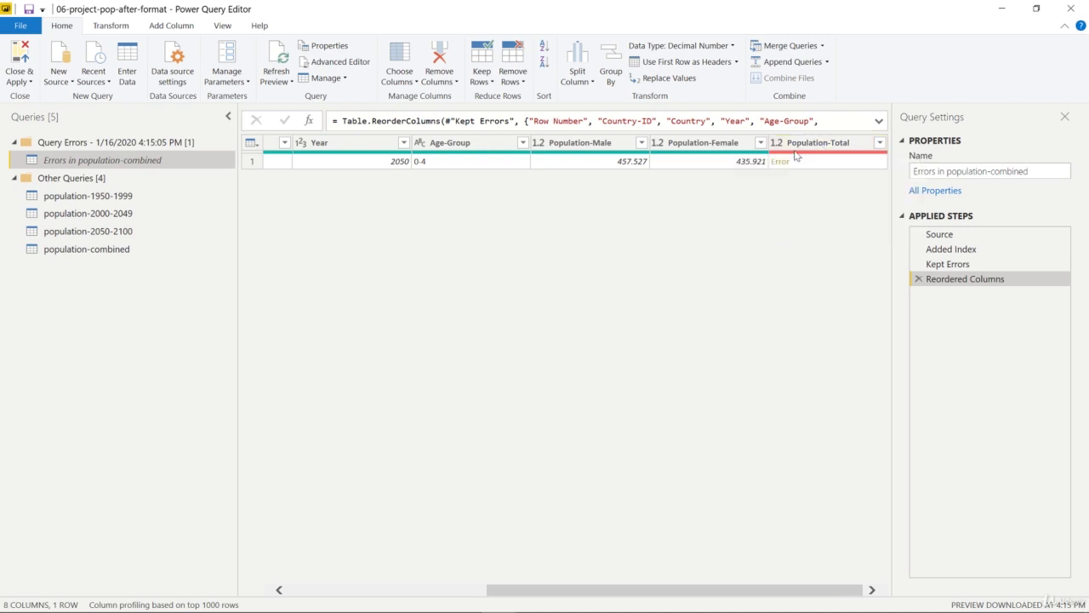
pyautogui.moveTo(798, 157)
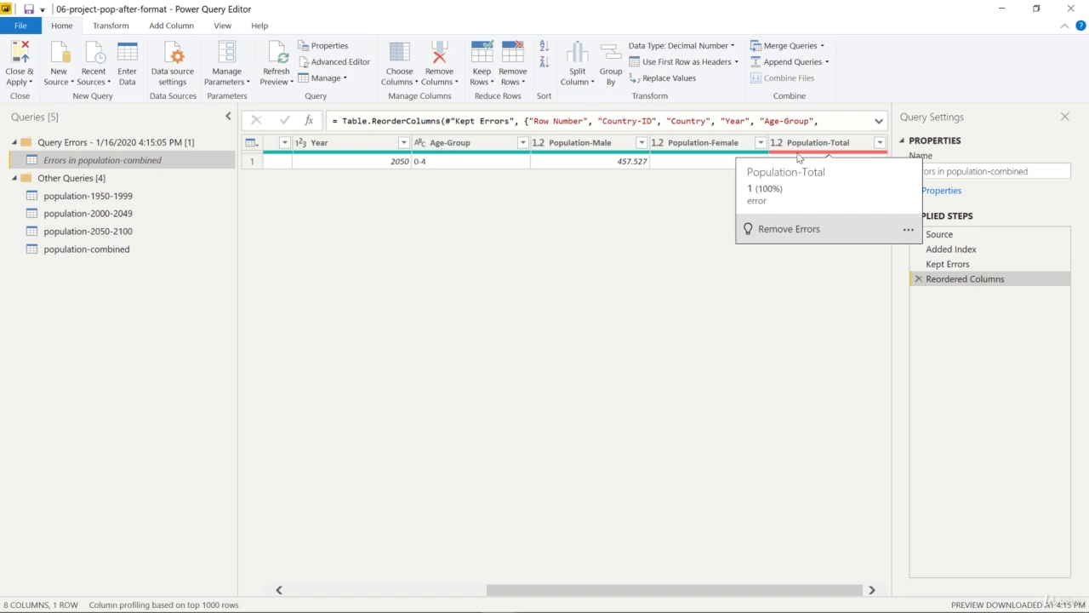
pyautogui.click(776, 161)
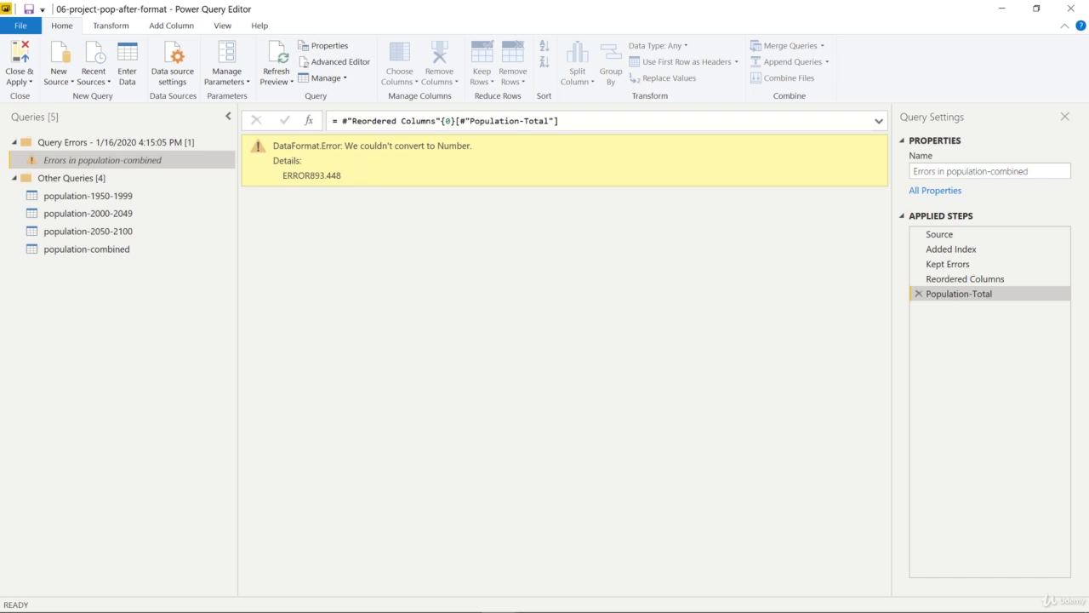
pyautogui.doubleClick(310, 175)
pyautogui.click(350, 179)
pyautogui.doubleClick(314, 179)
pyautogui.click(311, 175)
pyautogui.moveTo(311, 175); pyautogui.dragTo(284, 176)
pyautogui.click(412, 208)
# - Try removing the rows with errors in population-combined's Population-Total column, and delete the resulting applied step
pyautogui.click(150, 250)
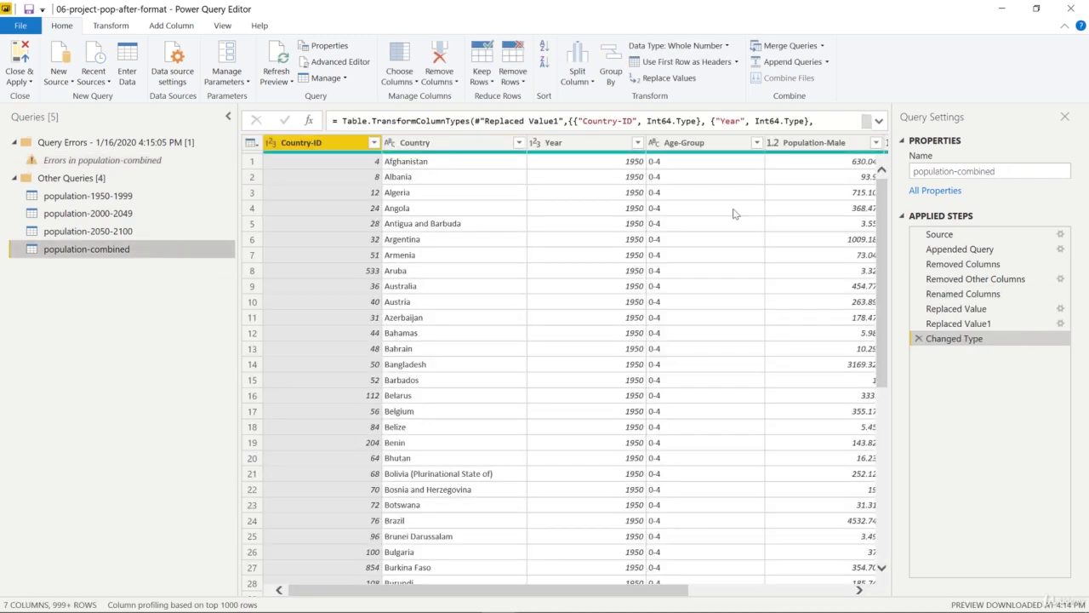
pyautogui.moveTo(646, 594); pyautogui.dragTo(854, 580)
pyautogui.click(821, 143)
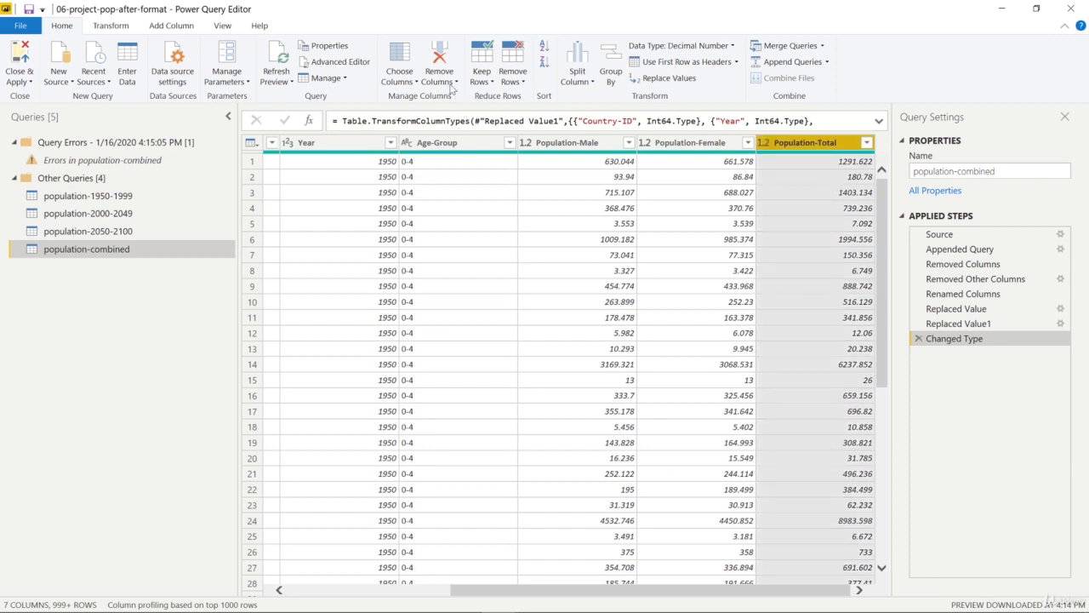
pyautogui.click(512, 81)
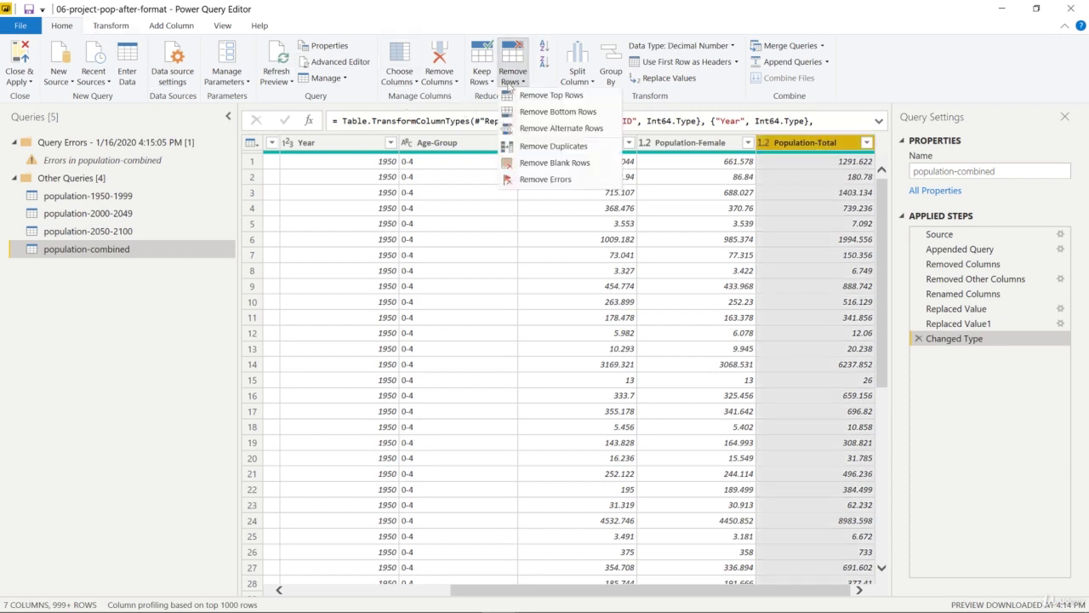
pyautogui.click(559, 179)
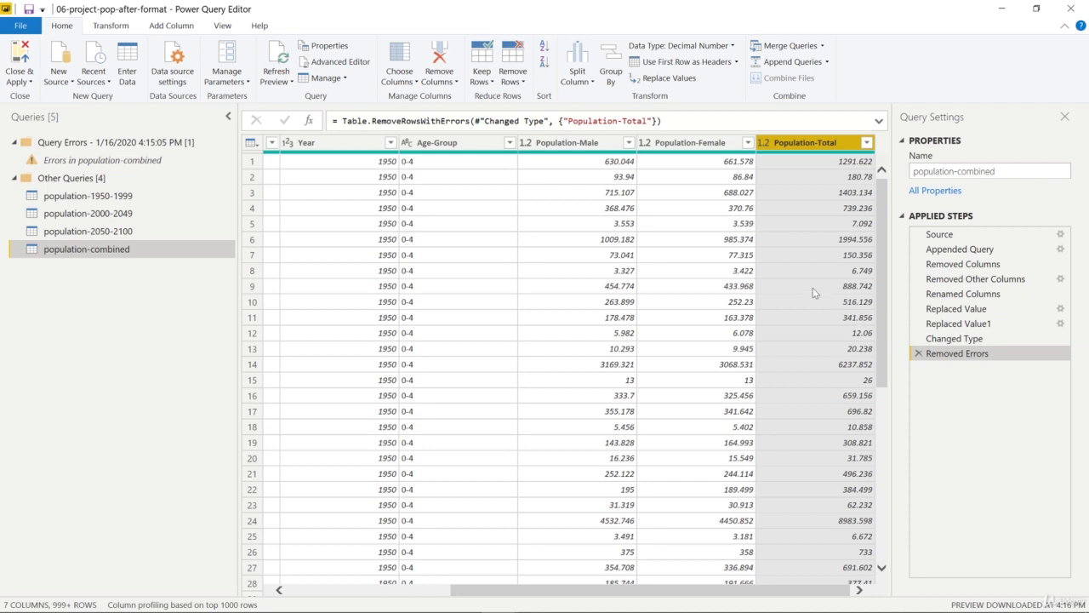
pyautogui.click(917, 355)
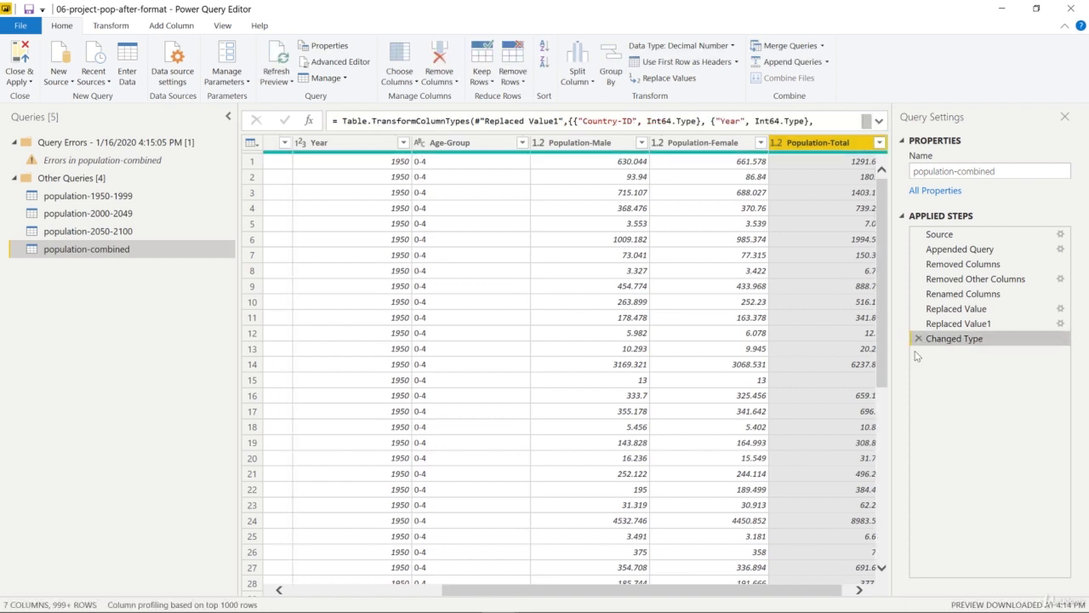
# - Copy the faulty value ERROR893.448 from the error details of the Errors in population-combined query
pyautogui.click(109, 162)
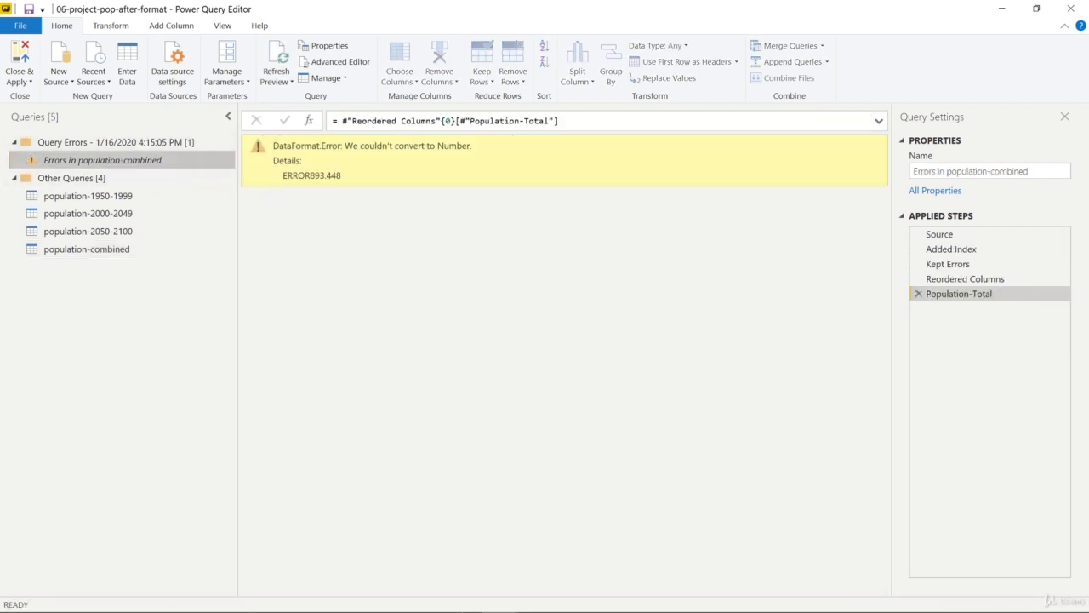
pyautogui.moveTo(345, 177); pyautogui.dragTo(288, 180)
pyautogui.hotkey('ctrl', 'c')
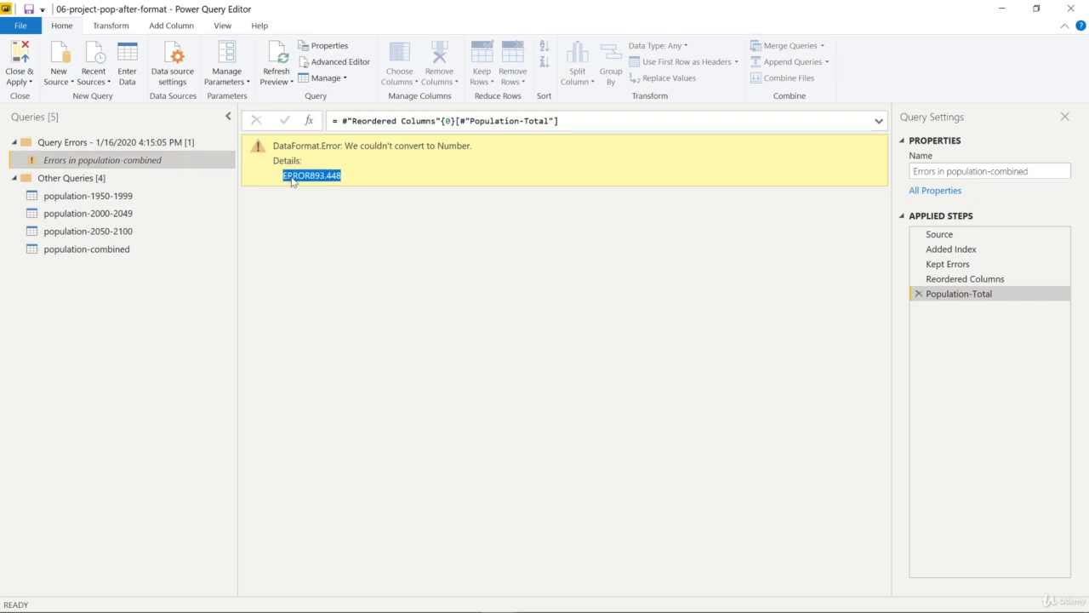
# - Try to replace the copied value ERROR893.448 in the Country-ID column of population-combined, and abandon the replacement
pyautogui.click(122, 248)
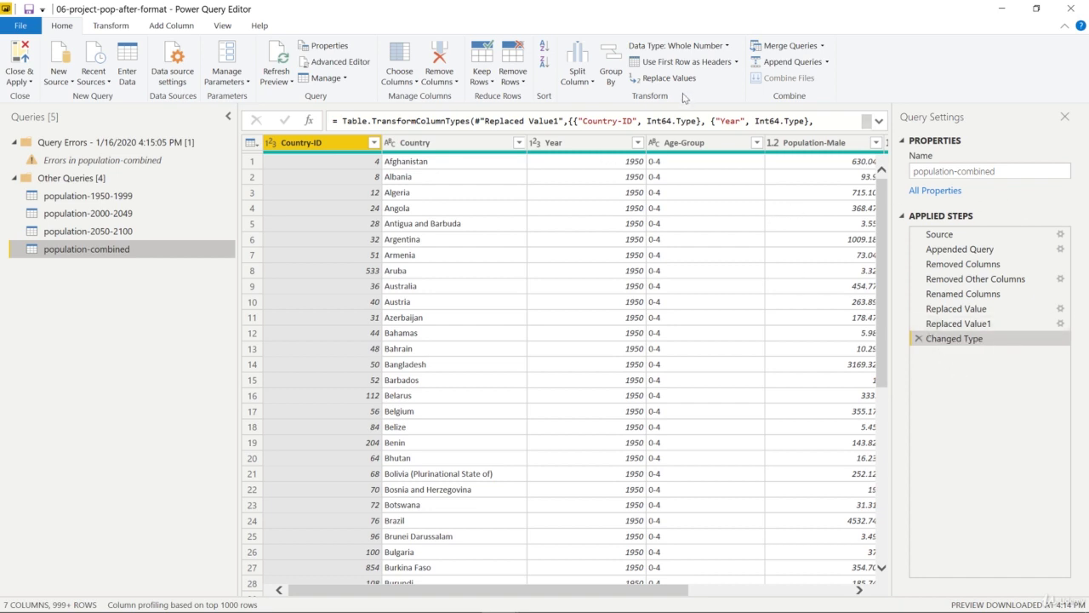
pyautogui.click(668, 77)
pyautogui.click(428, 293)
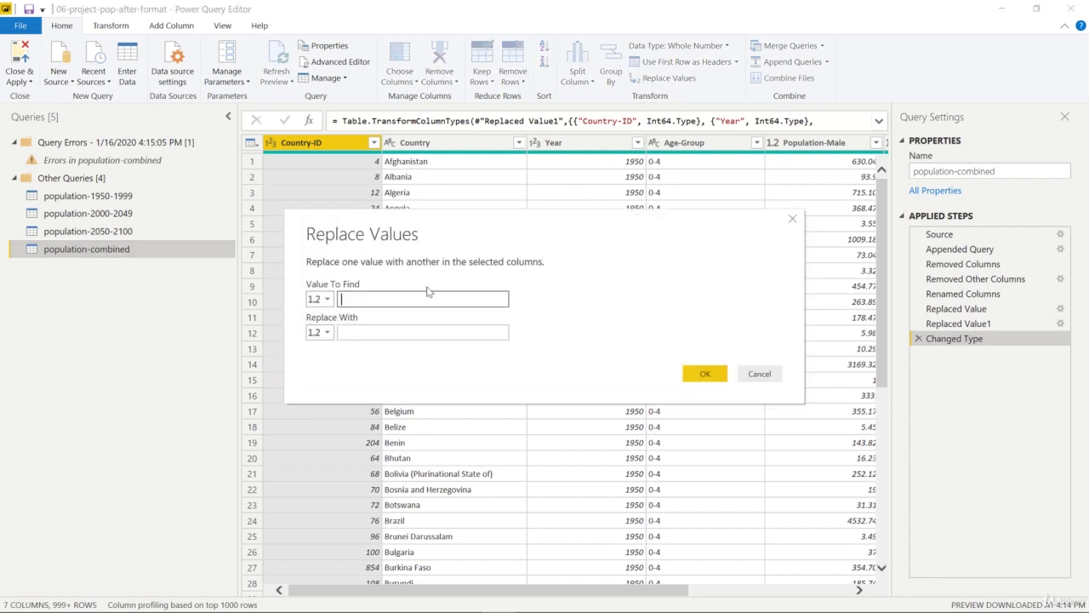
pyautogui.hotkey('ctrl', 'v')
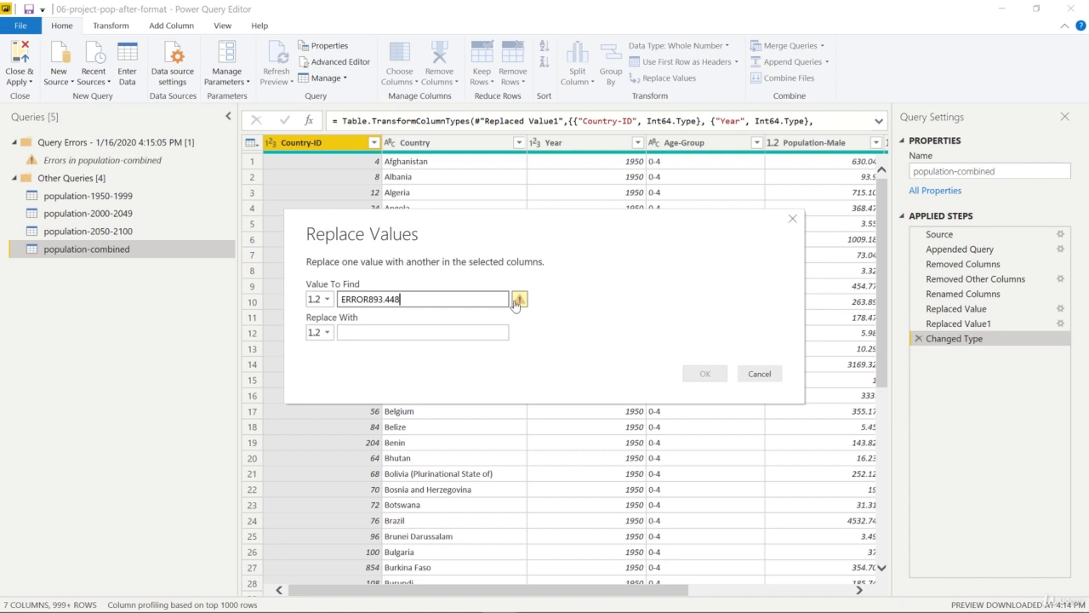
pyautogui.moveTo(522, 303)
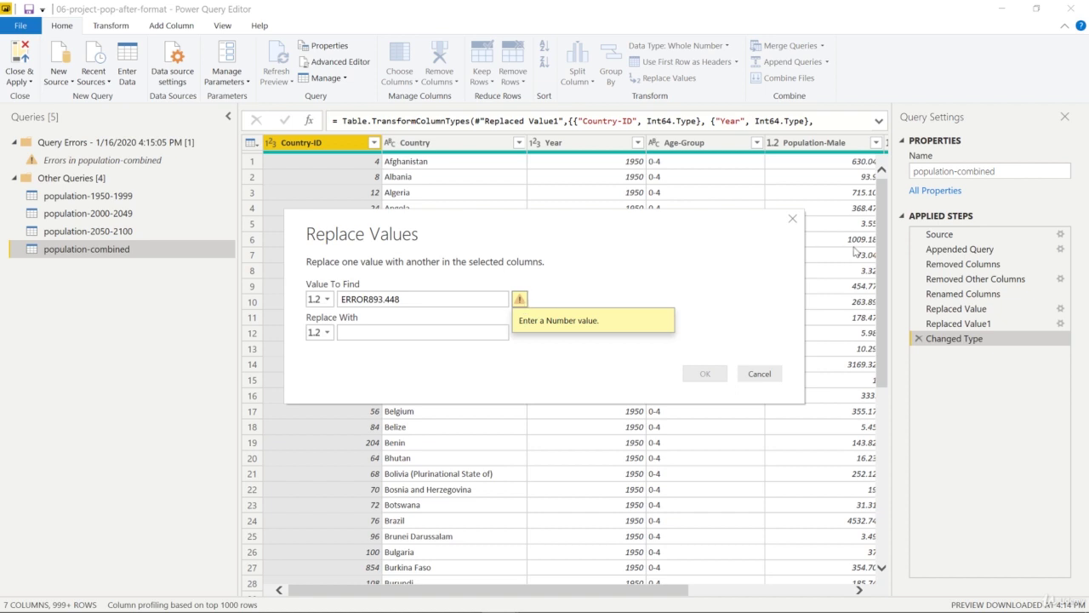
pyautogui.click(792, 219)
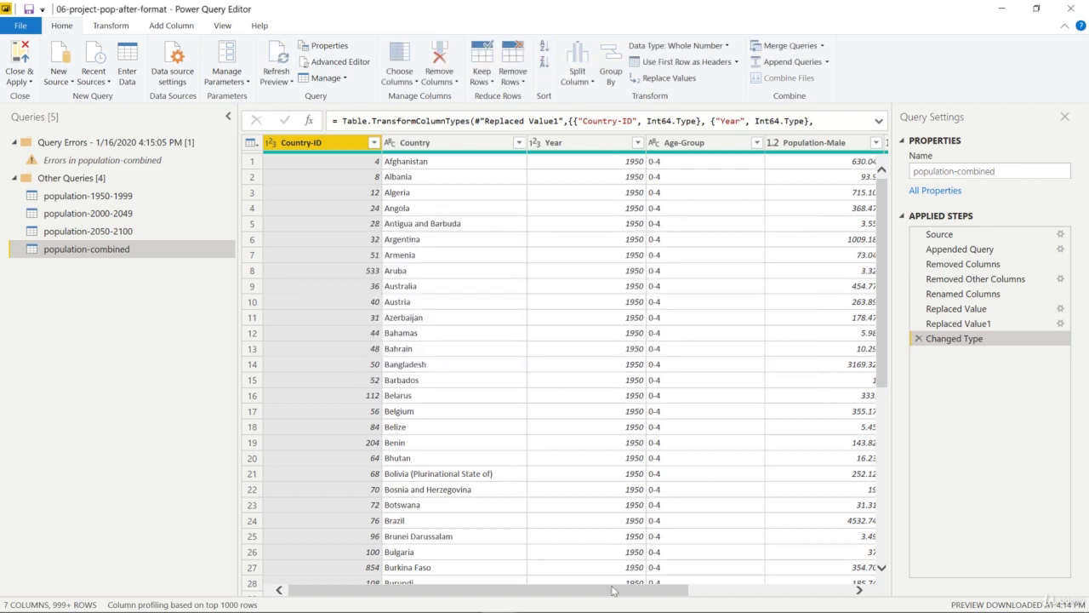
pyautogui.moveTo(615, 590); pyautogui.dragTo(777, 590)
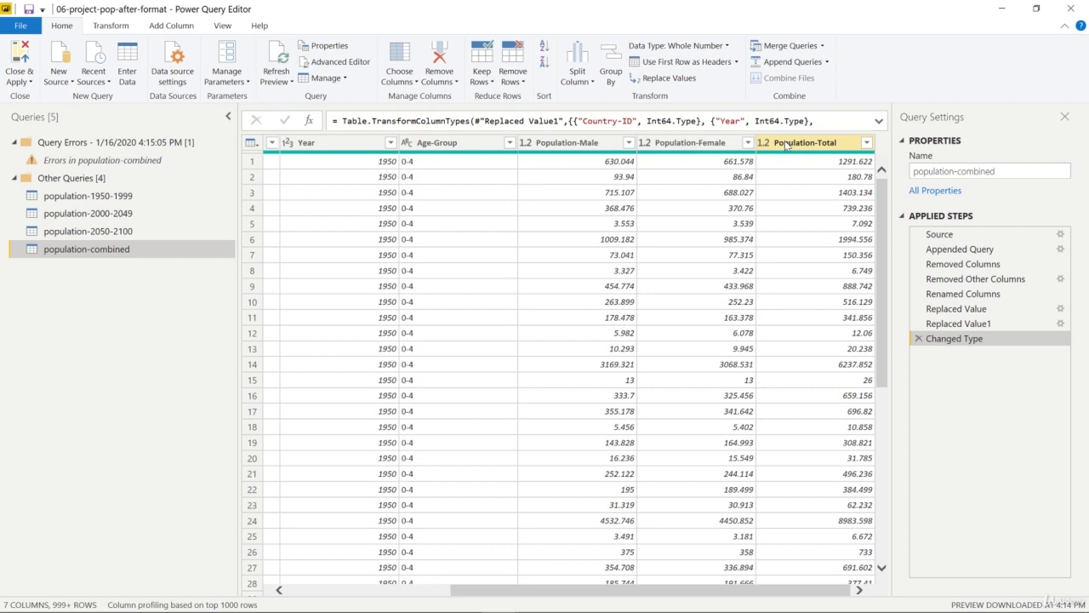
# - Delete the Changed Type step of population-combined and start a value replacement in the Population-Total column with ERROR893.448 as the value to find
pyautogui.click(918, 339)
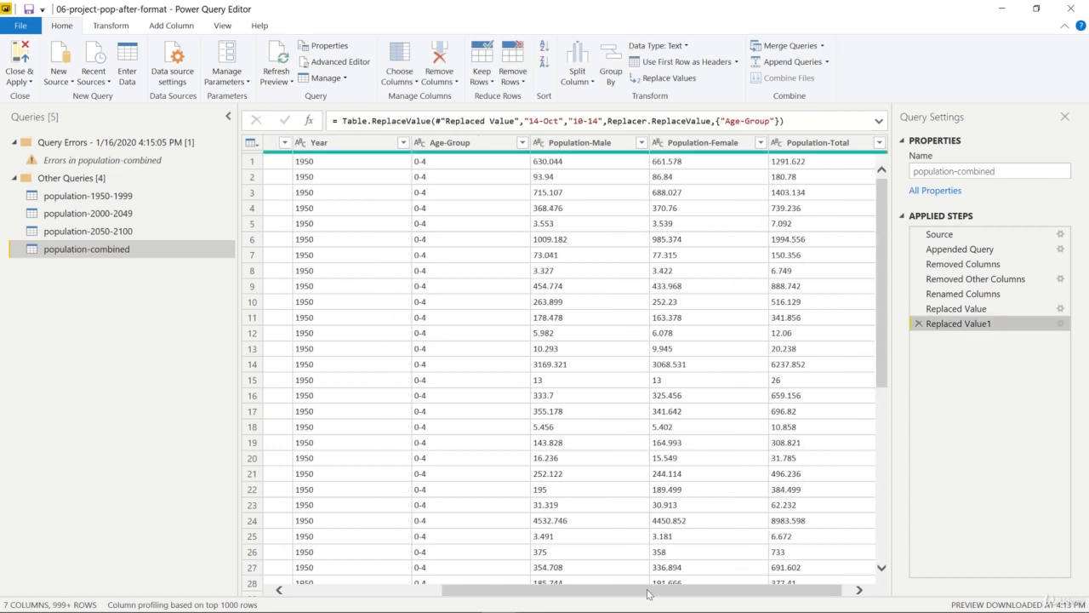
pyautogui.moveTo(650, 595); pyautogui.dragTo(729, 600)
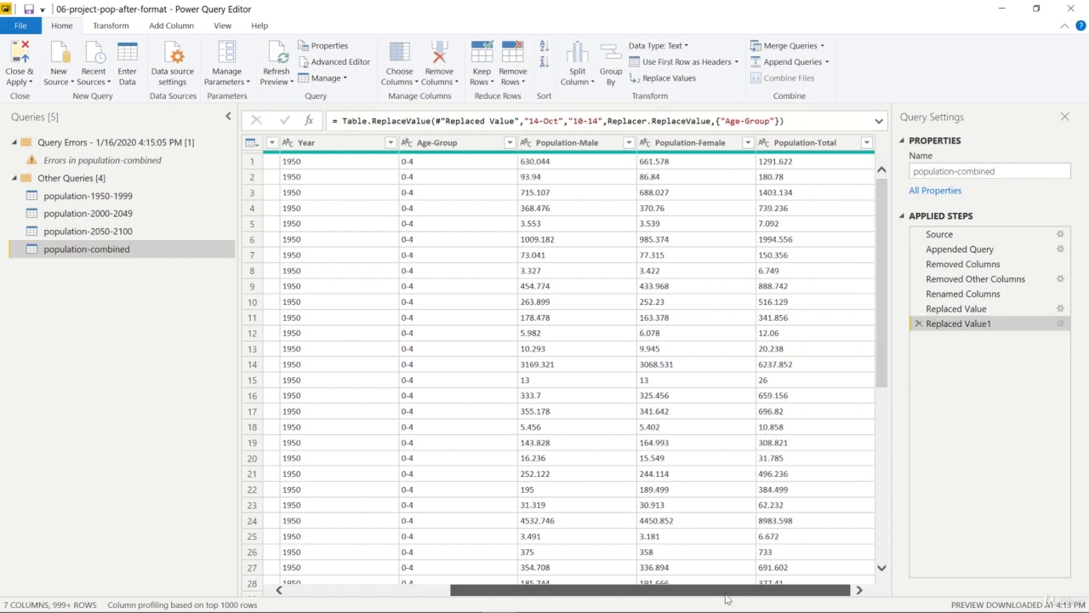
pyautogui.click(800, 147)
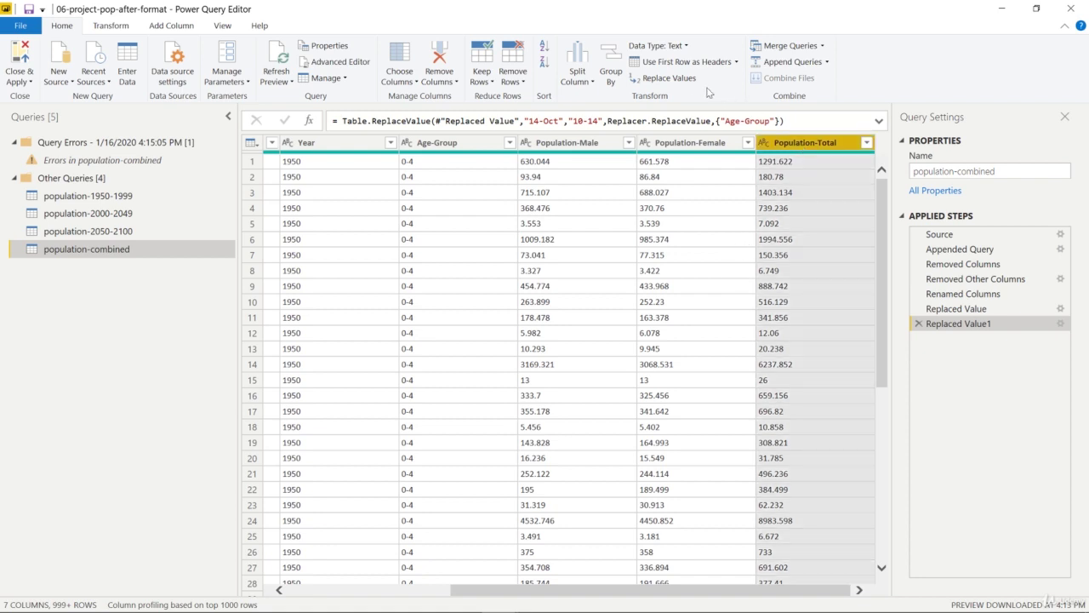
pyautogui.click(667, 77)
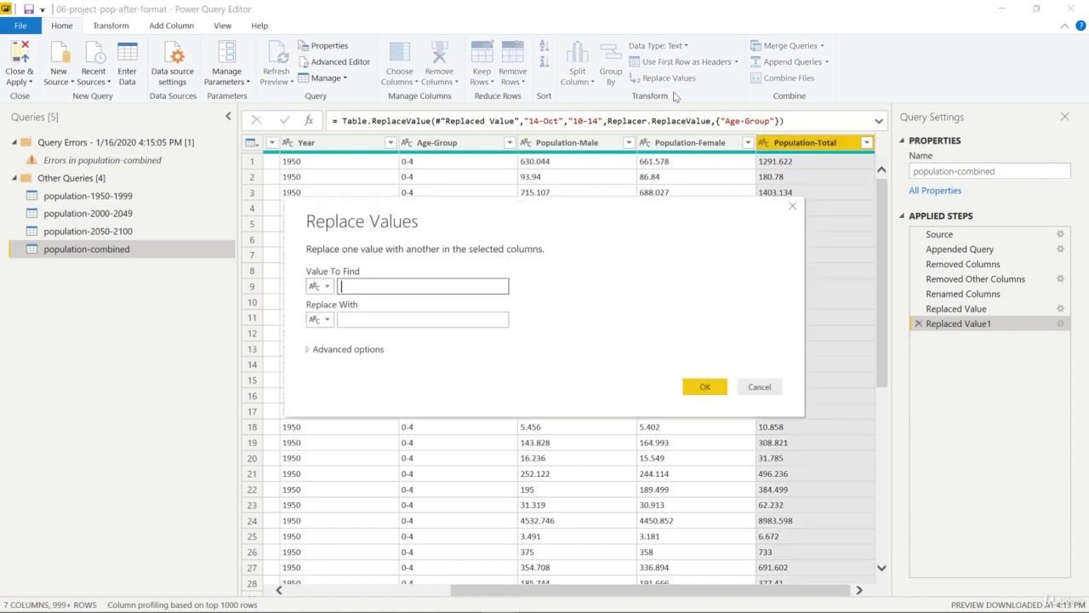
pyautogui.hotkey('ctrl', 'v')
# - Copy the numeric part of the value to find and set 893.448 as the replacement value
pyautogui.moveTo(400, 287); pyautogui.dragTo(392, 293)
pyautogui.doubleClick(392, 289)
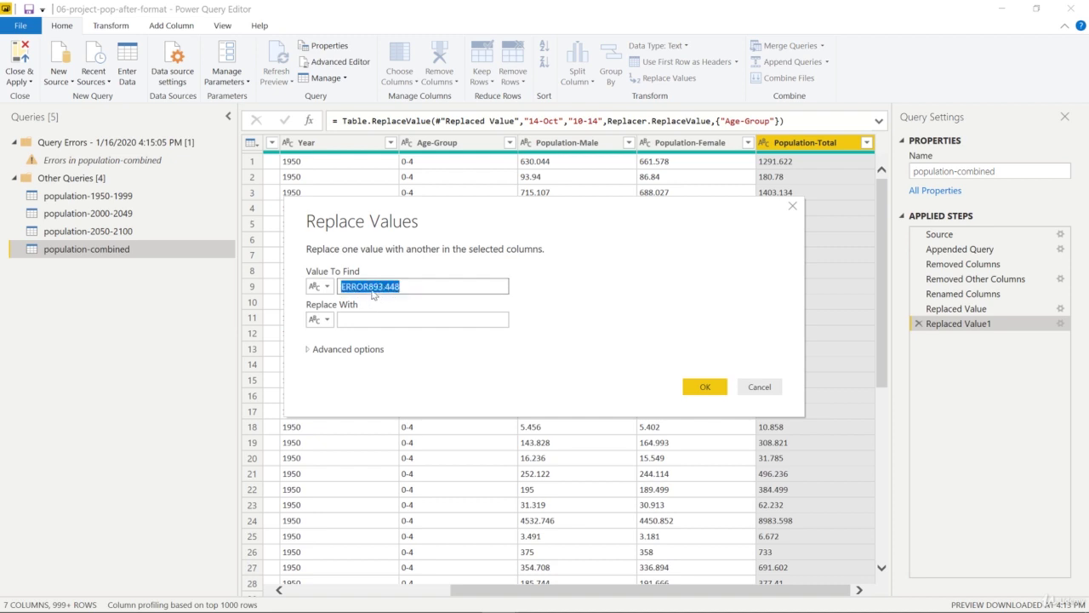
pyautogui.click(369, 288)
pyautogui.doubleClick(407, 289)
pyautogui.click(377, 286)
pyautogui.moveTo(368, 286); pyautogui.dragTo(384, 286)
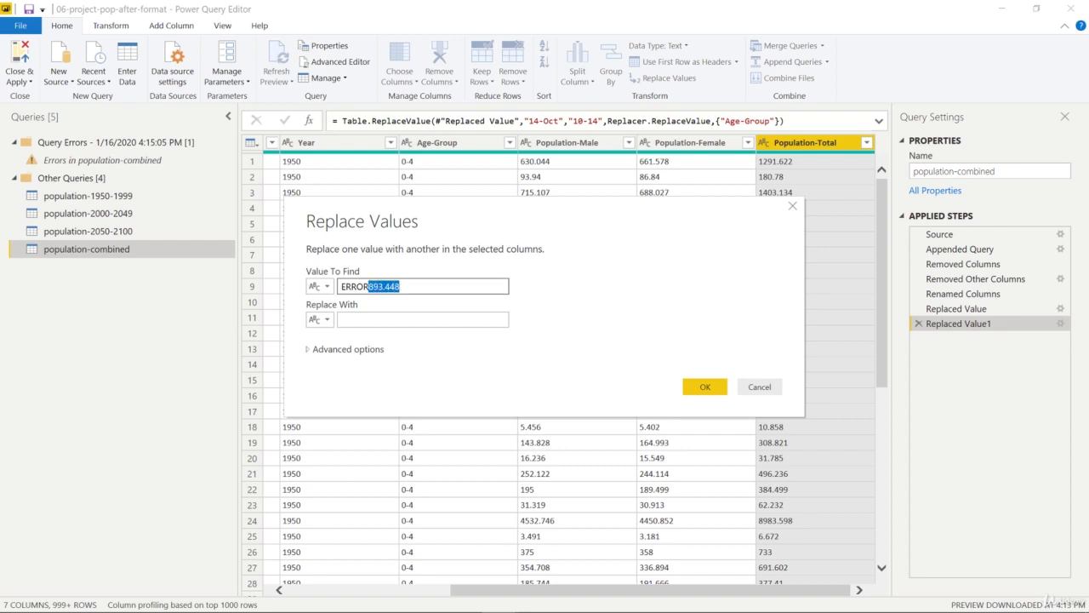
pyautogui.click(388, 319)
pyautogui.write('893.448')
pyautogui.hotkey('ctrl', 'a')
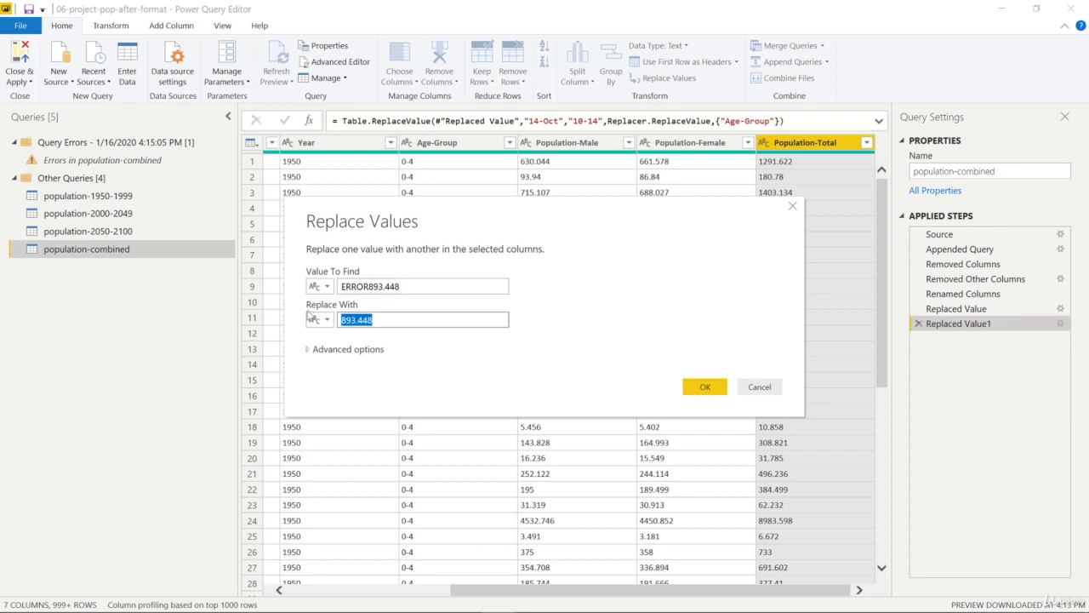
pyautogui.press('End')
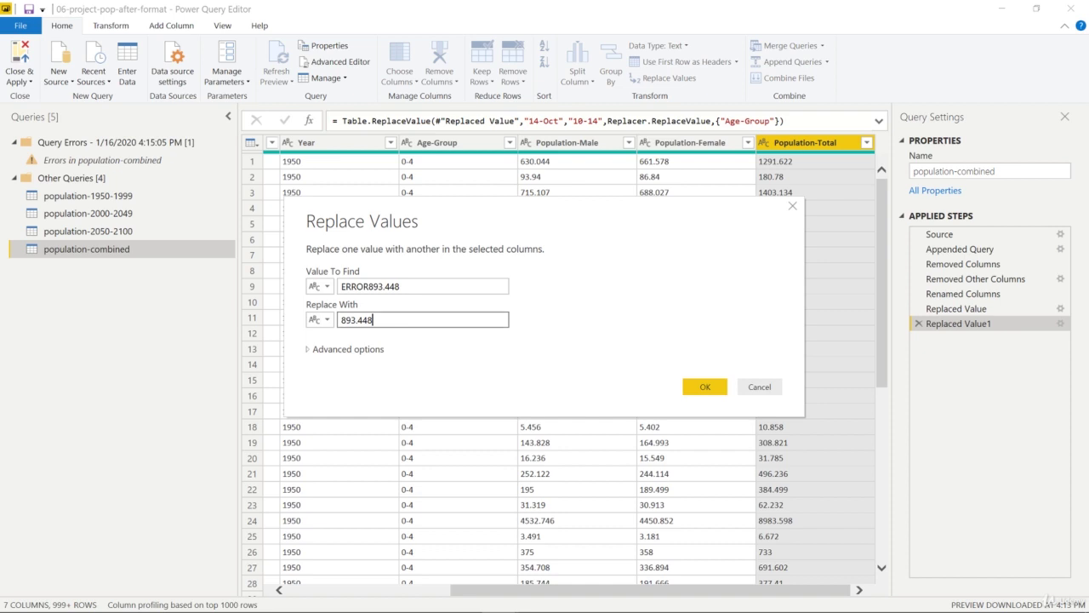
# - Limit the replacement to matches of the entire cell contents and apply it
pyautogui.click(357, 349)
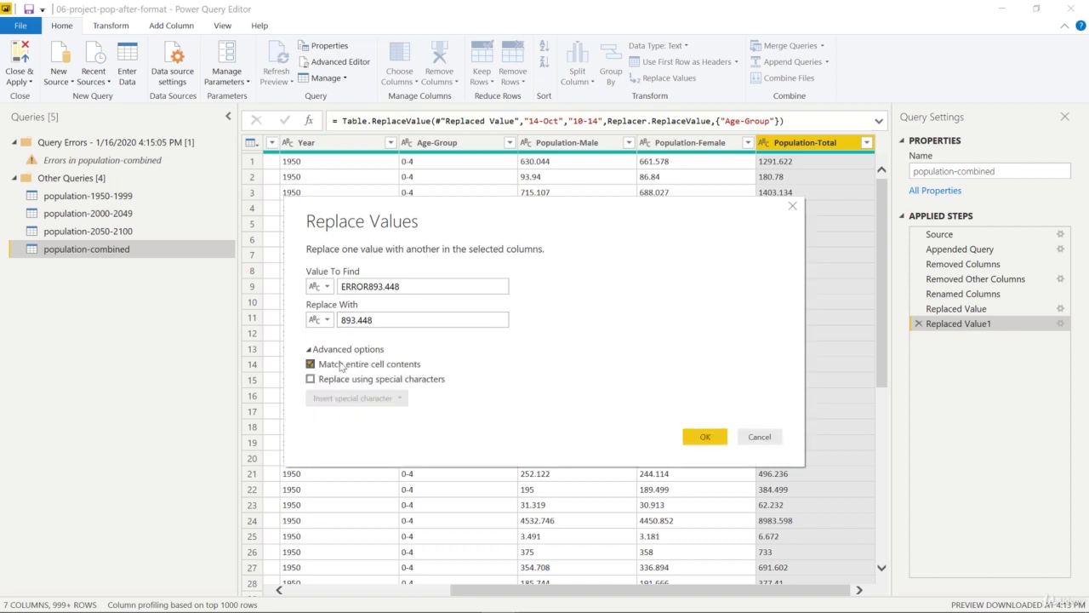
pyautogui.click(366, 364)
pyautogui.click(707, 438)
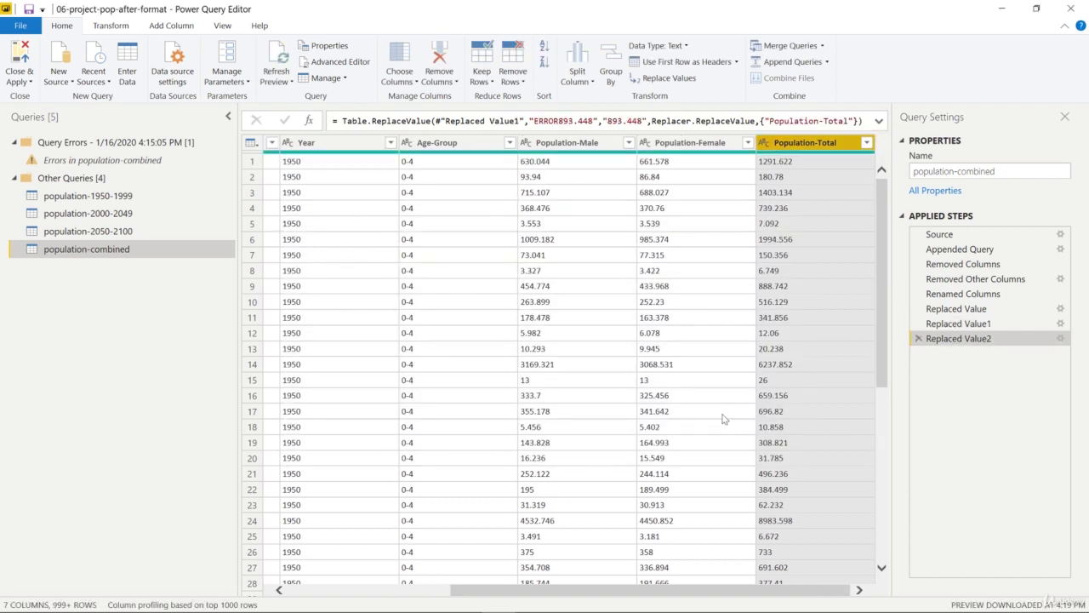
# - Select all columns of population-combined from Country-ID to Population-Total and automatically detect their data types
pyautogui.moveTo(726, 590); pyautogui.dragTo(766, 591)
pyautogui.click(323, 149)
pyautogui.keyDown('shift'); pyautogui.click(805, 142); pyautogui.keyUp('shift')
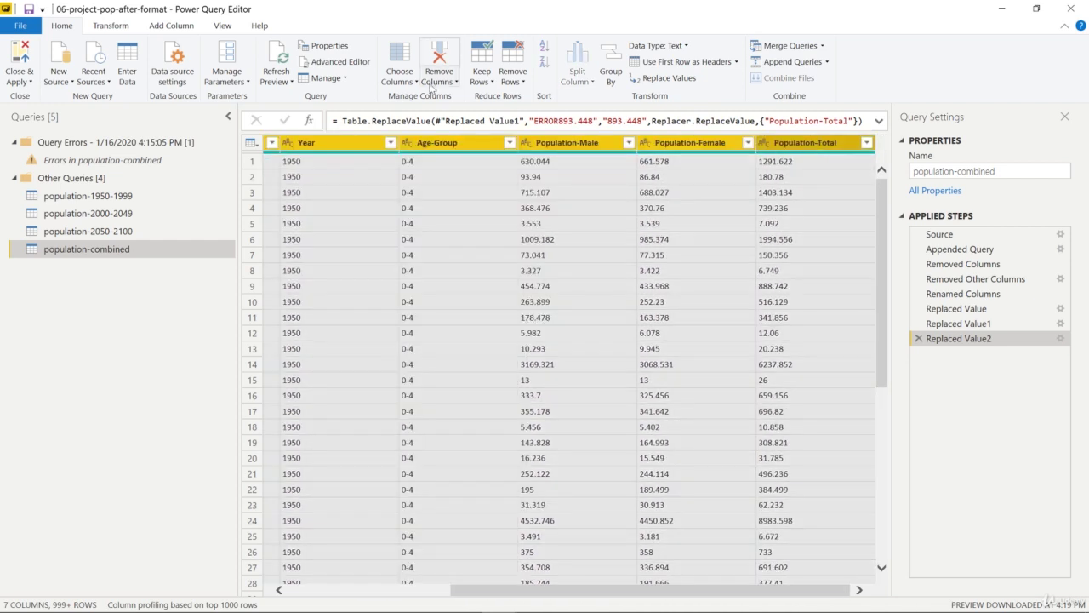
pyautogui.click(116, 25)
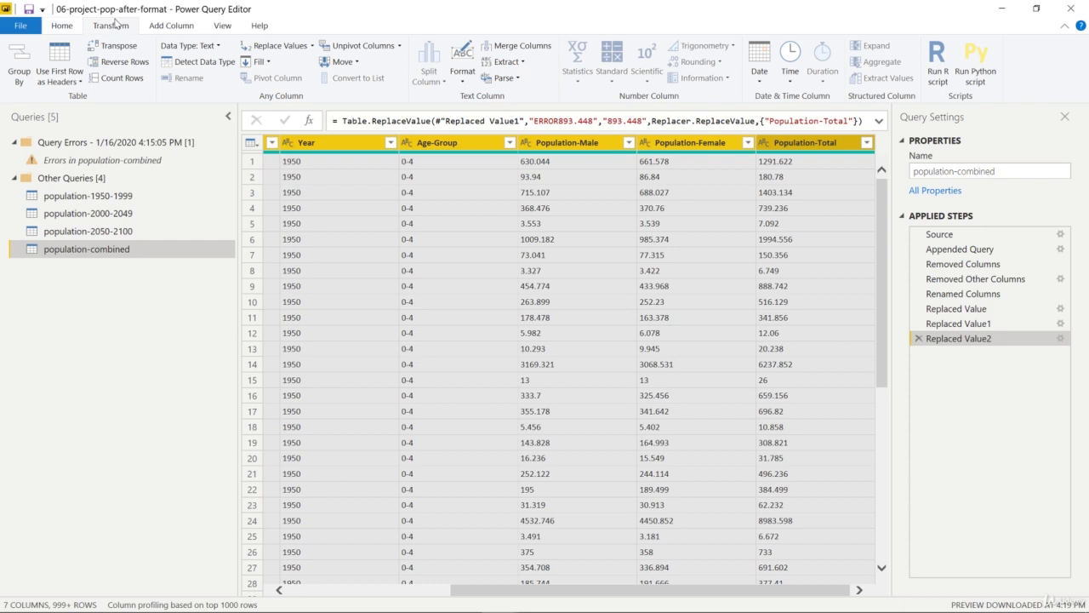
pyautogui.click(198, 63)
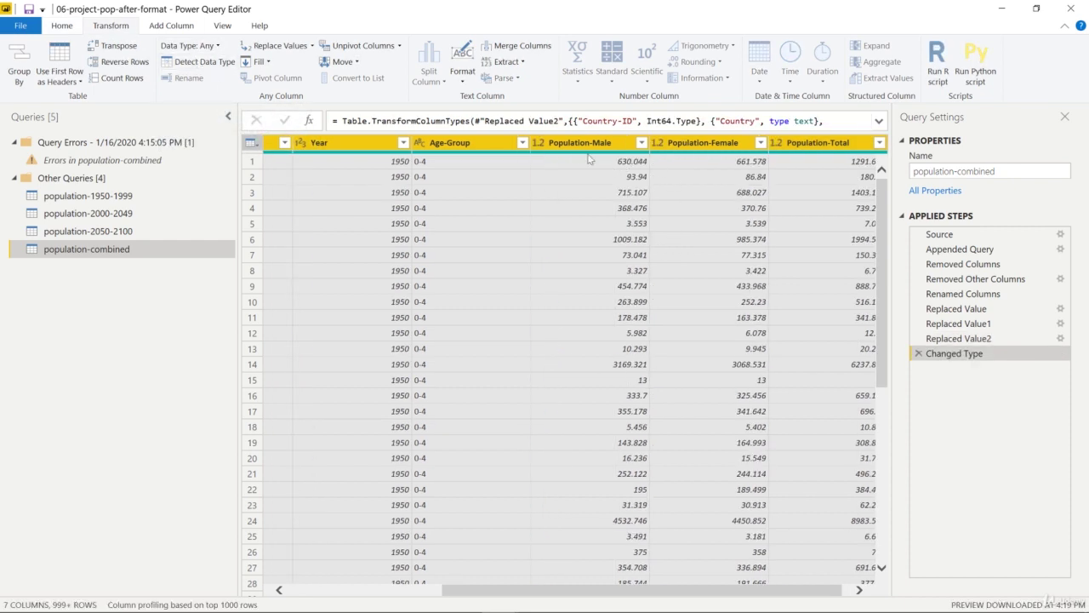
pyautogui.moveTo(813, 152)
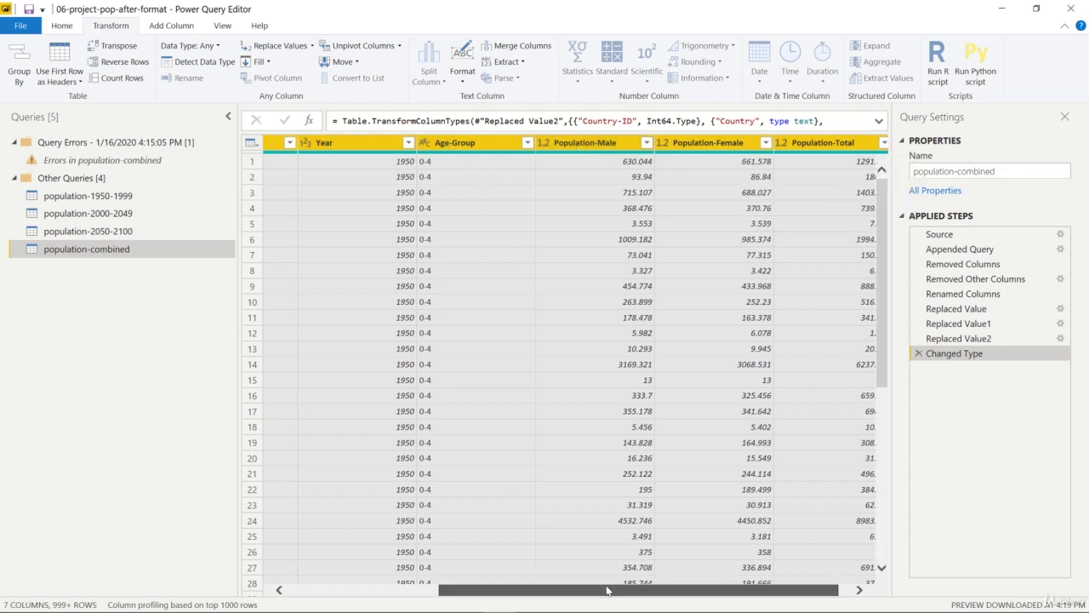
pyautogui.moveTo(619, 583); pyautogui.dragTo(466, 583)
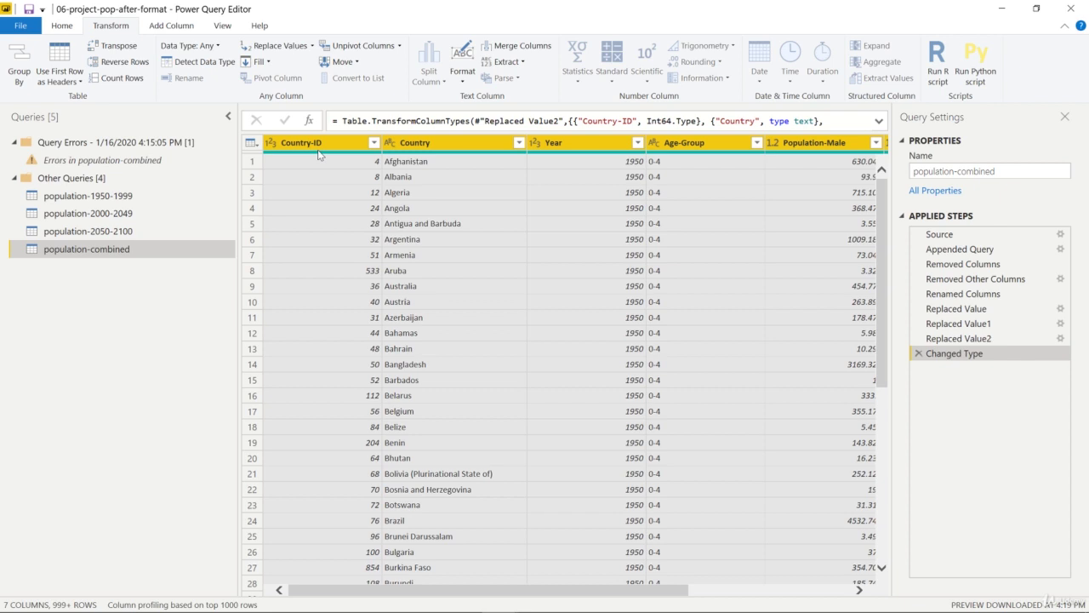
# - Apply the pending query changes without closing the editor and check the Population-Total column's quality summary for errors
pyautogui.click(63, 26)
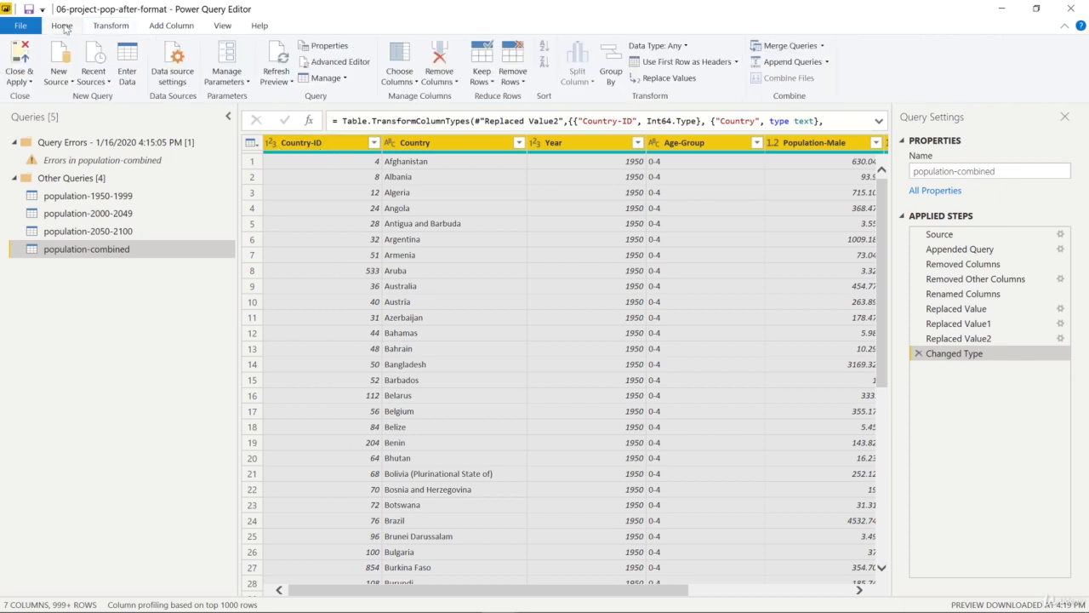
pyautogui.click(22, 83)
pyautogui.click(35, 114)
pyautogui.moveTo(387, 590); pyautogui.dragTo(551, 594)
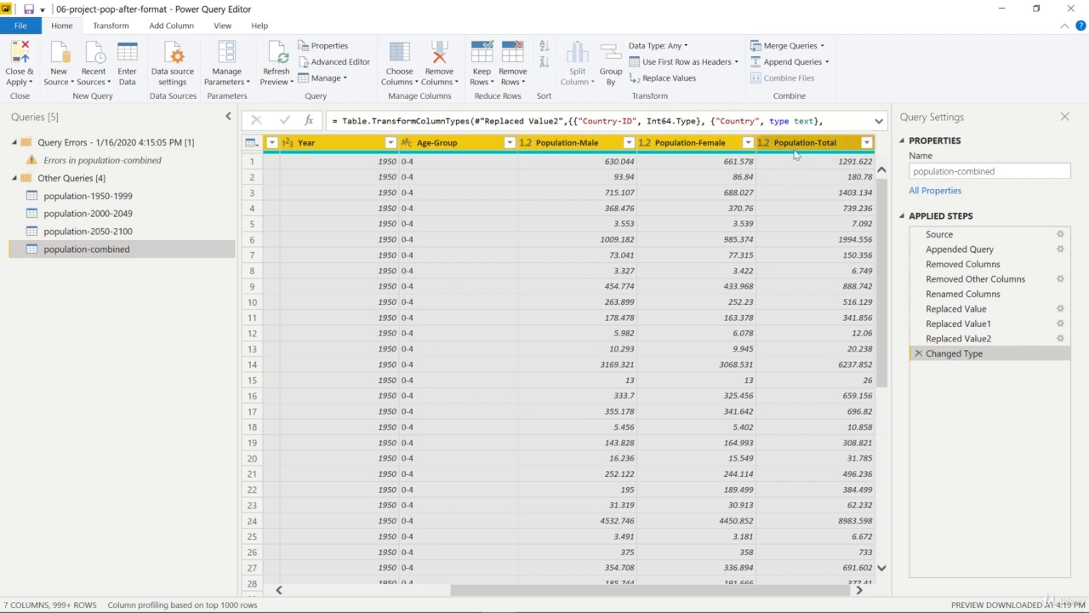
pyautogui.moveTo(795, 154)
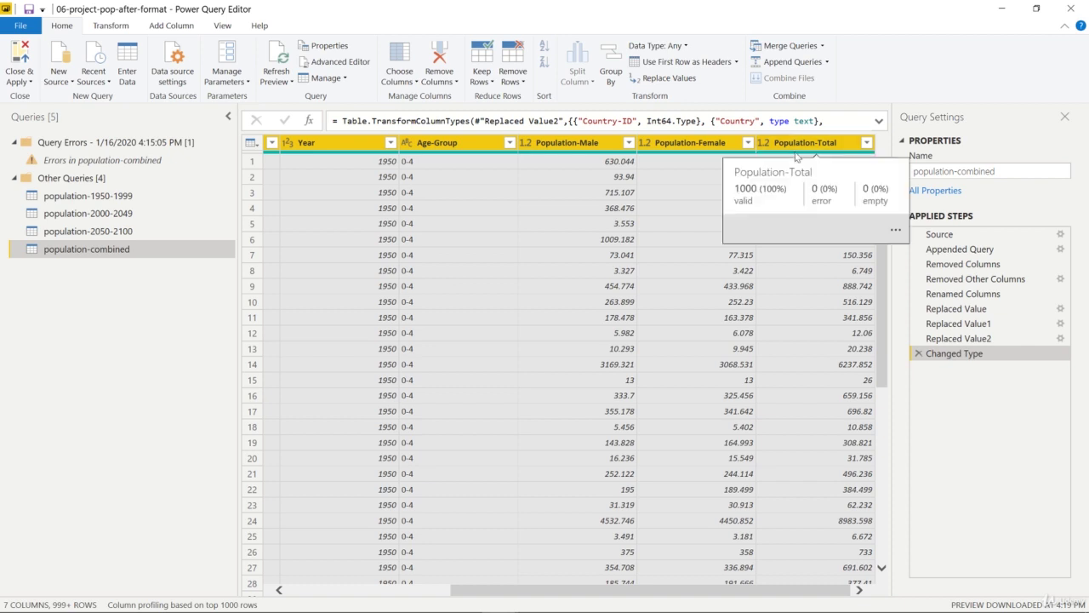
pyautogui.moveTo(686, 590); pyautogui.dragTo(478, 596)
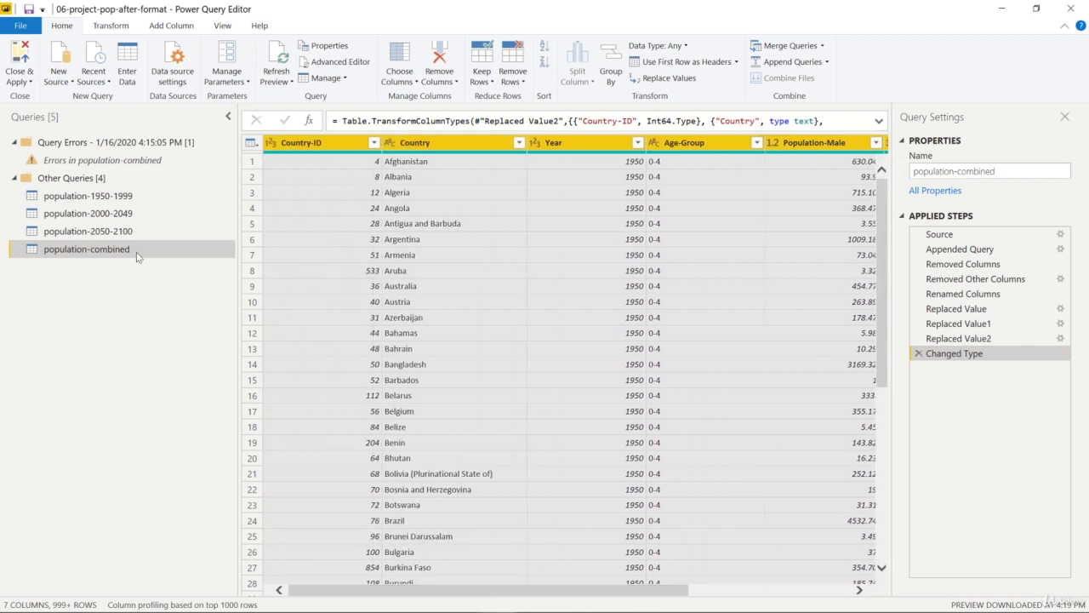
# - Delete the Query Errors group together with its error query and reopen the population-combined query
pyautogui.rightClick(97, 143)
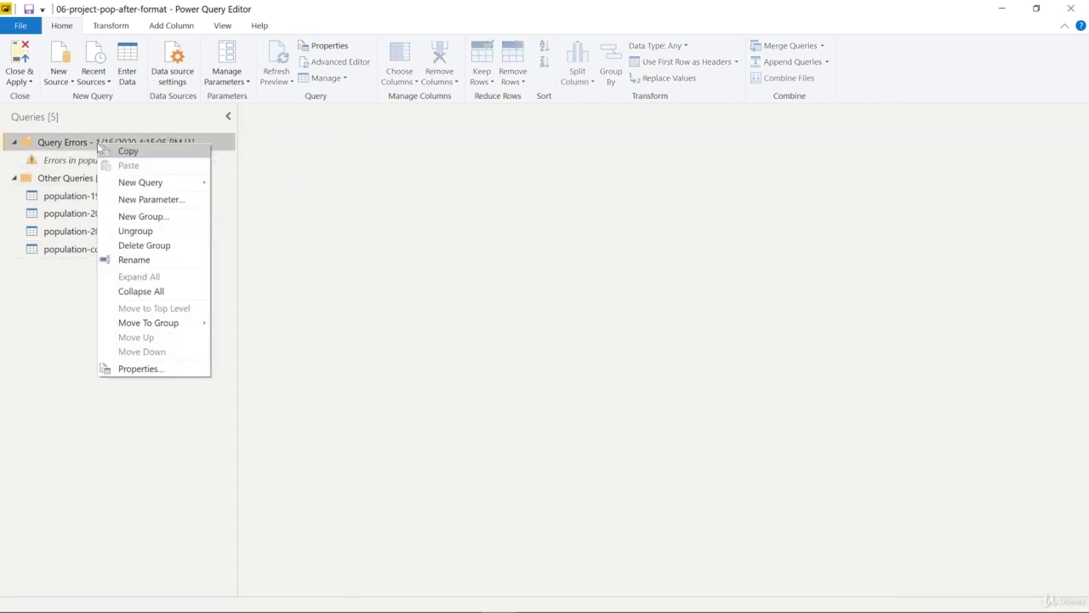
pyautogui.click(156, 244)
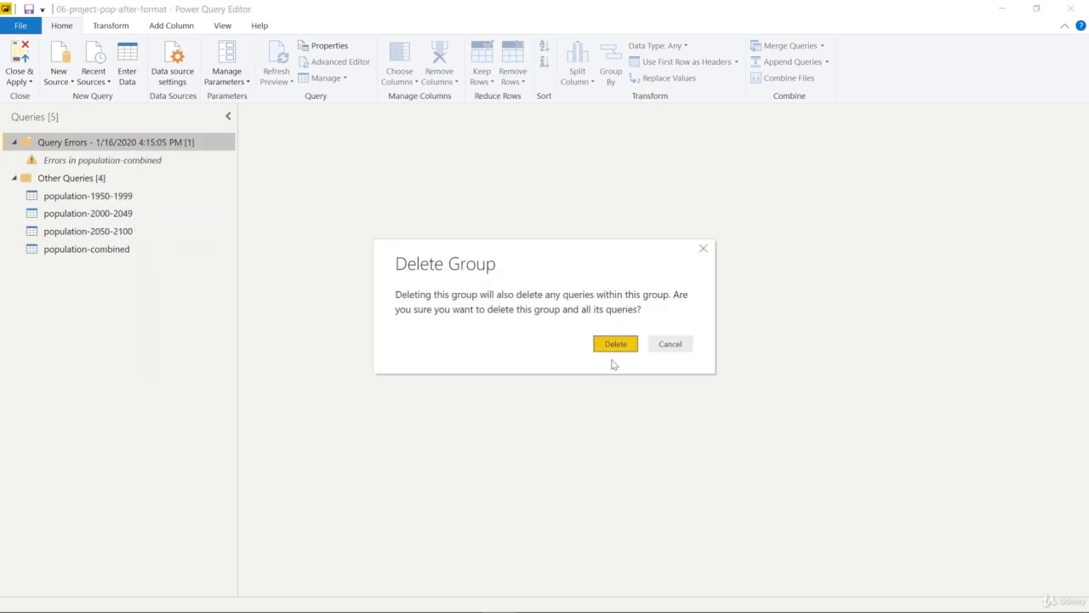
pyautogui.click(609, 344)
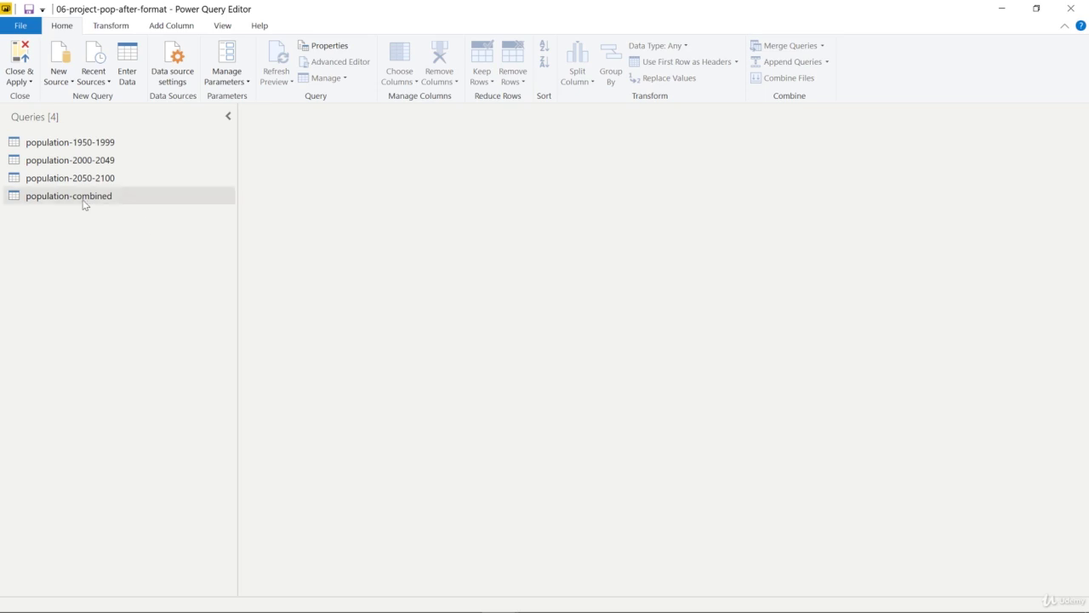
pyautogui.click(84, 202)
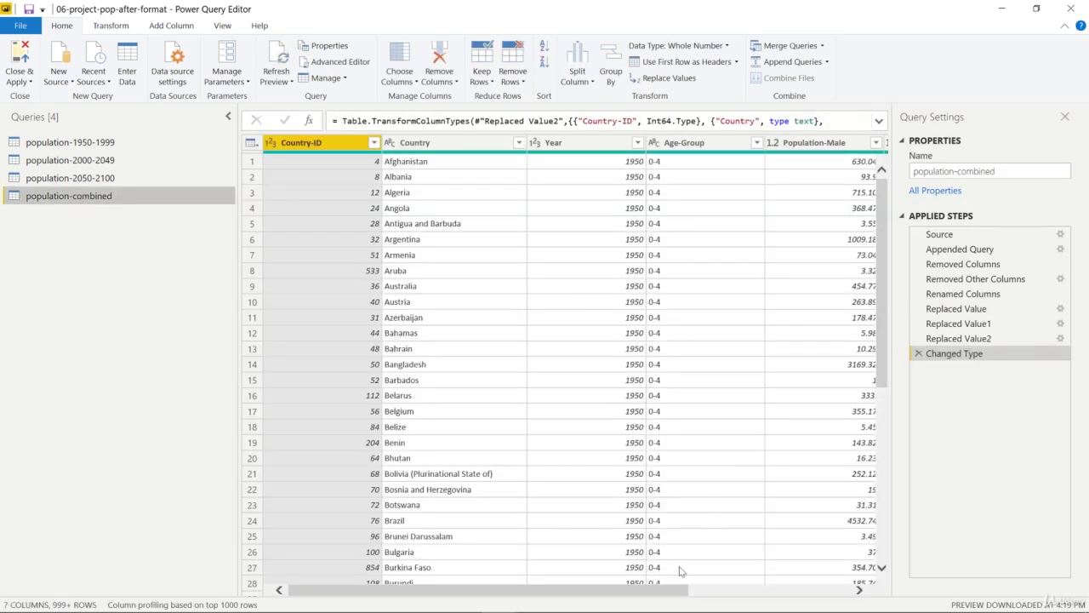